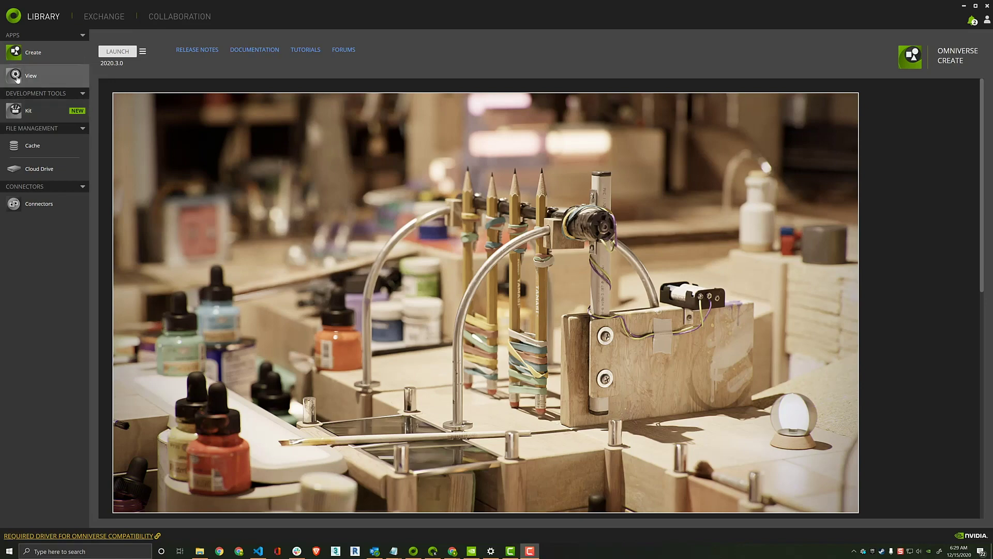
Step: Review the View, Create, Connectors and Cloud Drive pages in the Library sidebar
{"action": "left_click", "coordinate": [18, 78]}
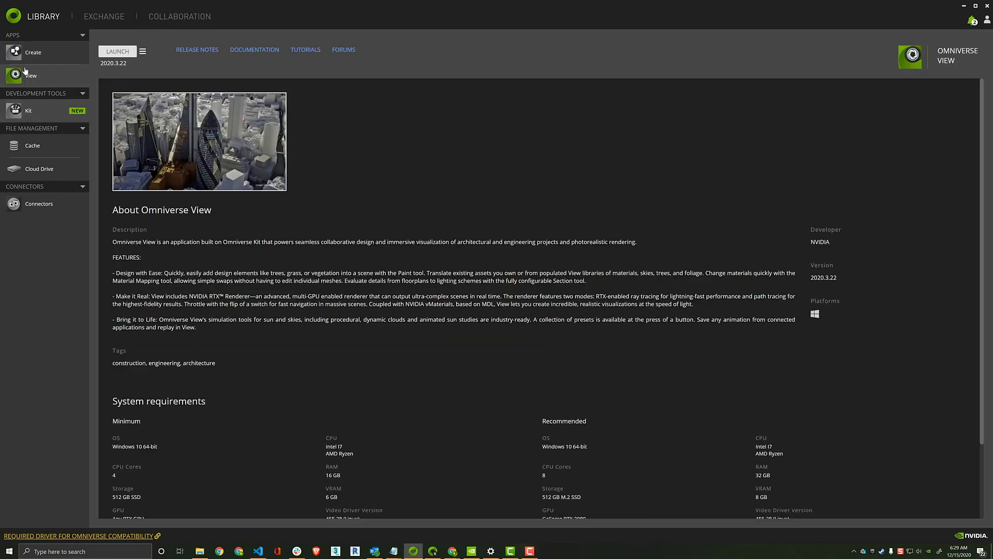
{"action": "left_click", "coordinate": [32, 57]}
{"action": "left_click", "coordinate": [31, 202]}
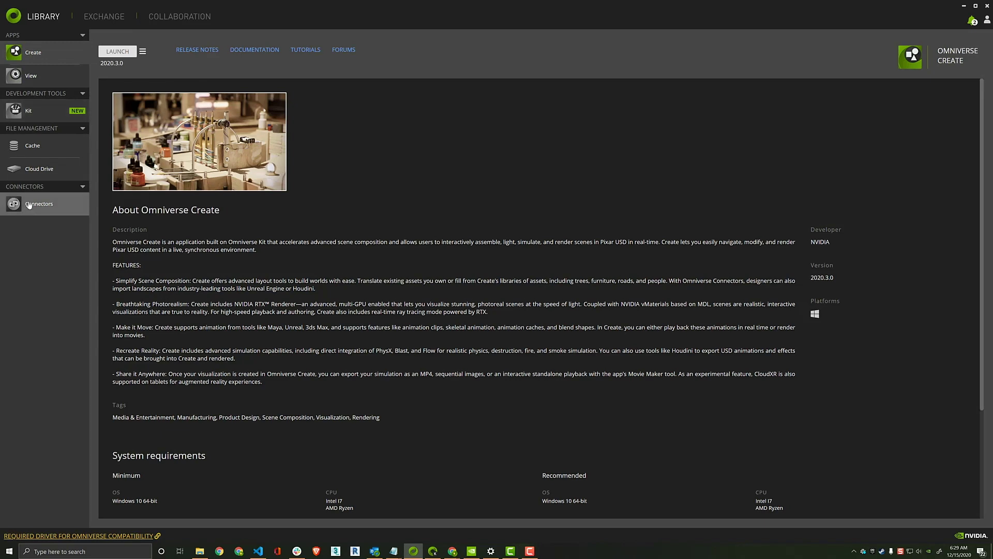
{"action": "left_click", "coordinate": [40, 170]}
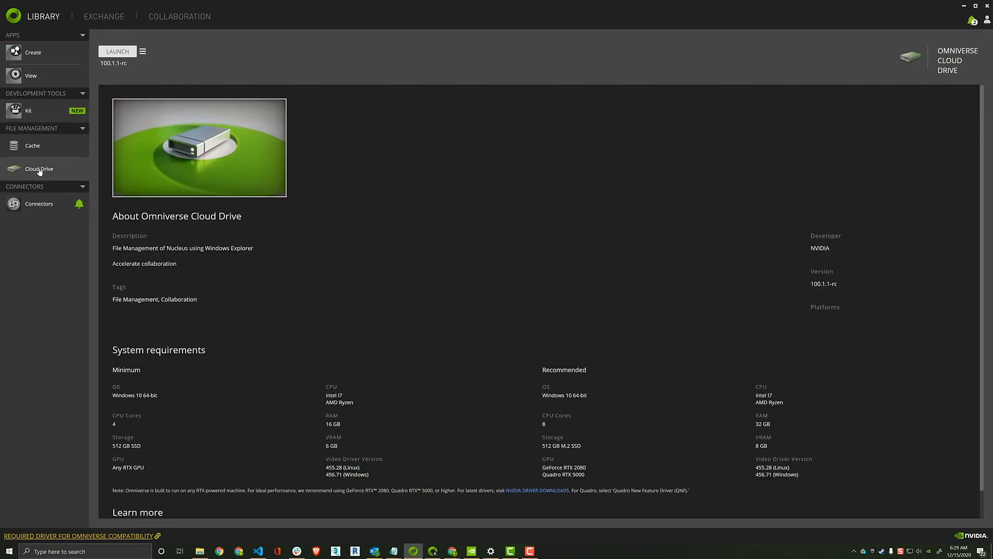
Step: Browse the Exchange connectors list and the Collaboration page
{"action": "left_click", "coordinate": [103, 18]}
{"action": "left_click", "coordinate": [450, 48]}
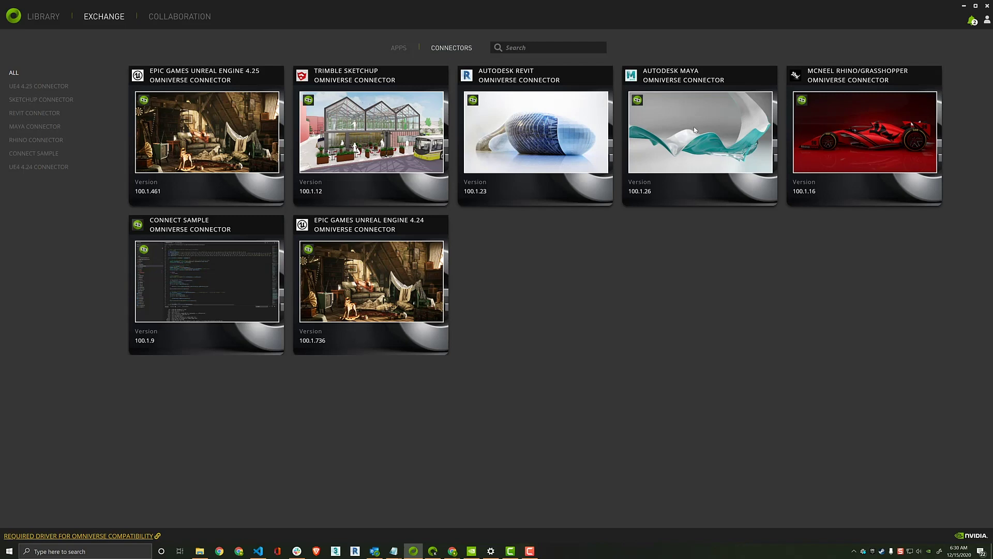
{"action": "left_click", "coordinate": [180, 17]}
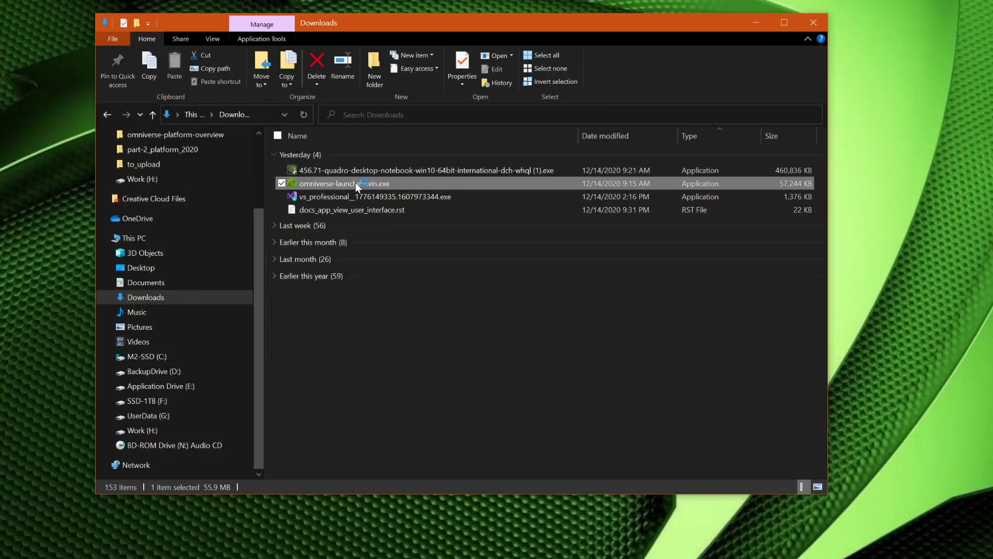
Step: Accept the launcher licence agreement, run the installation and agree to data collection
{"action": "left_click", "coordinate": [755, 22]}
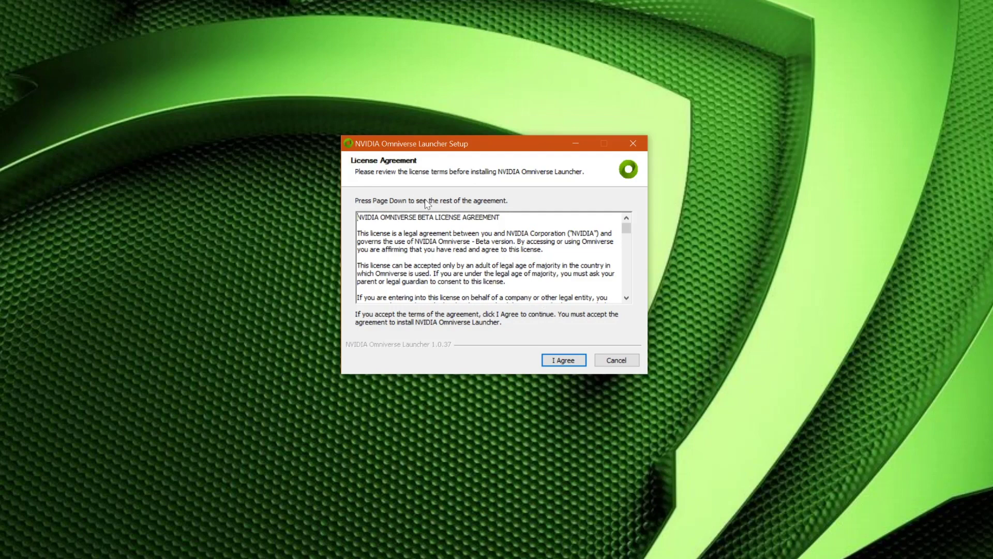
{"action": "scroll", "coordinate": [486, 259], "scroll_direction": "down", "scroll_amount": 10}
{"action": "scroll", "coordinate": [486, 259], "scroll_direction": "up", "scroll_amount": 10}
{"action": "left_click", "coordinate": [564, 360]}
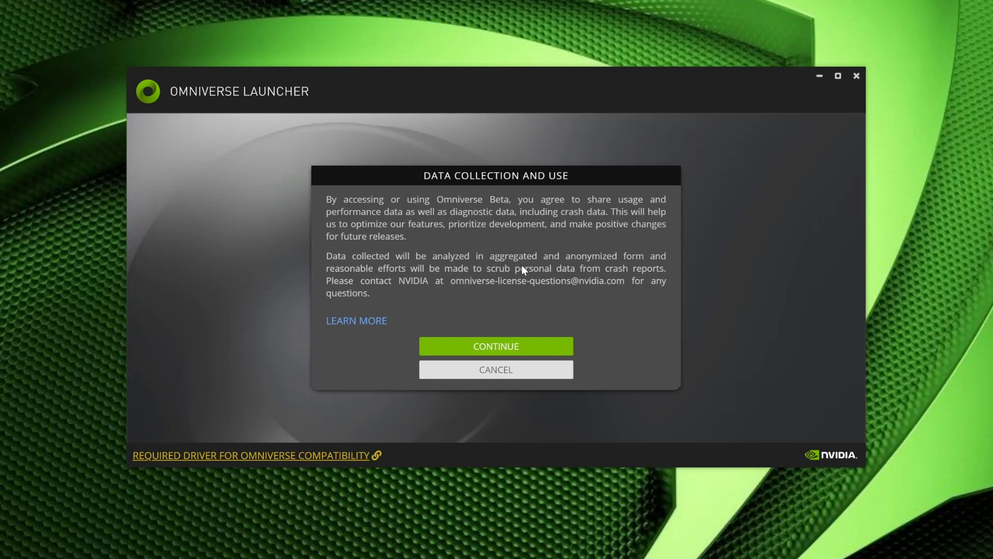
{"action": "left_click", "coordinate": [496, 351]}
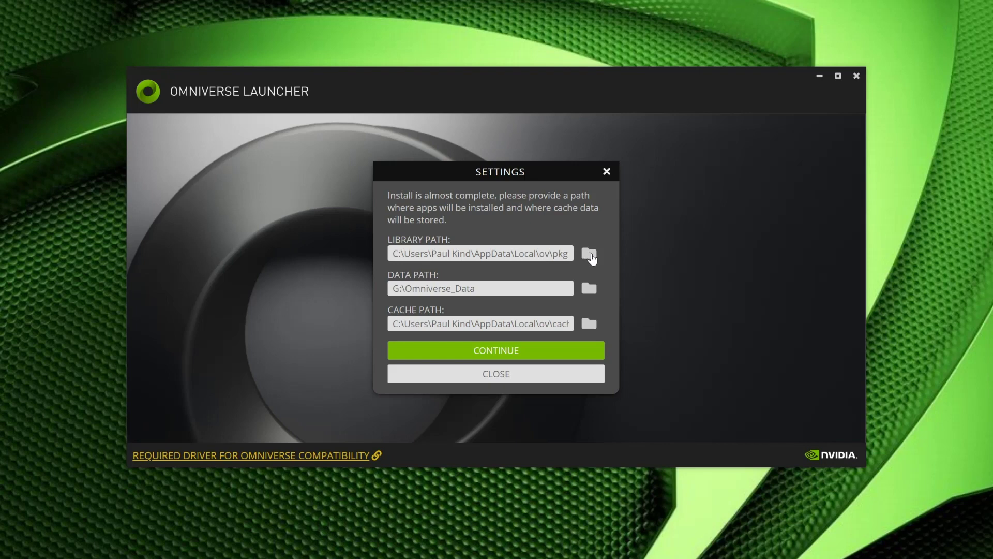
Step: Set the library path to E:\Omniverse_Library, then start choosing a new data path folder
{"action": "left_click", "coordinate": [590, 255]}
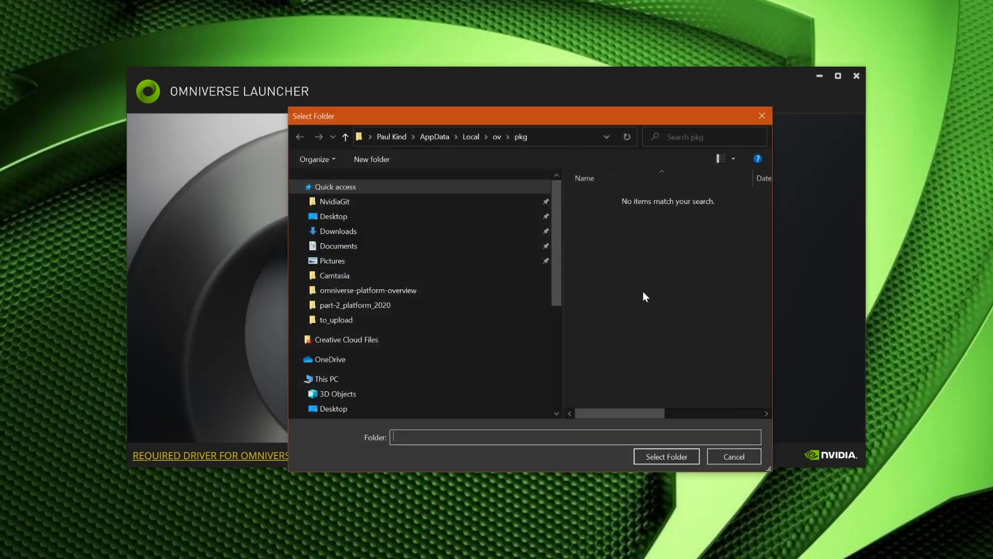
{"action": "scroll", "coordinate": [411, 277], "scroll_direction": "down", "scroll_amount": 2}
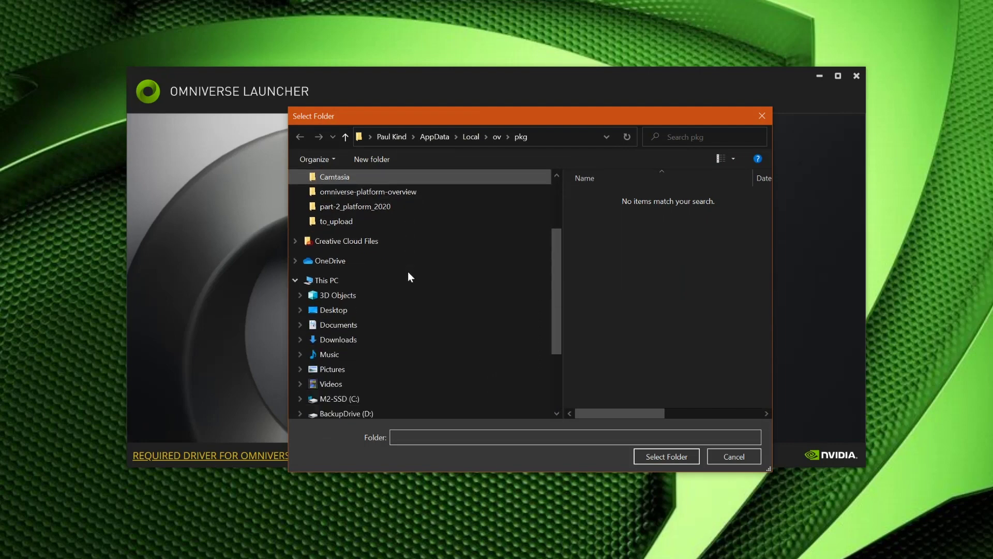
{"action": "scroll", "coordinate": [411, 278], "scroll_direction": "down", "scroll_amount": 1}
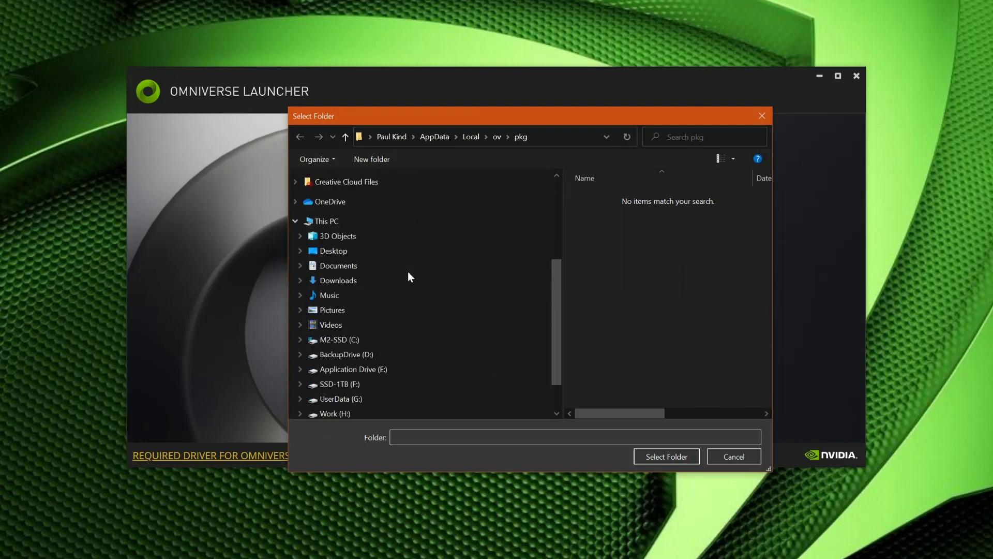
{"action": "left_click", "coordinate": [328, 370]}
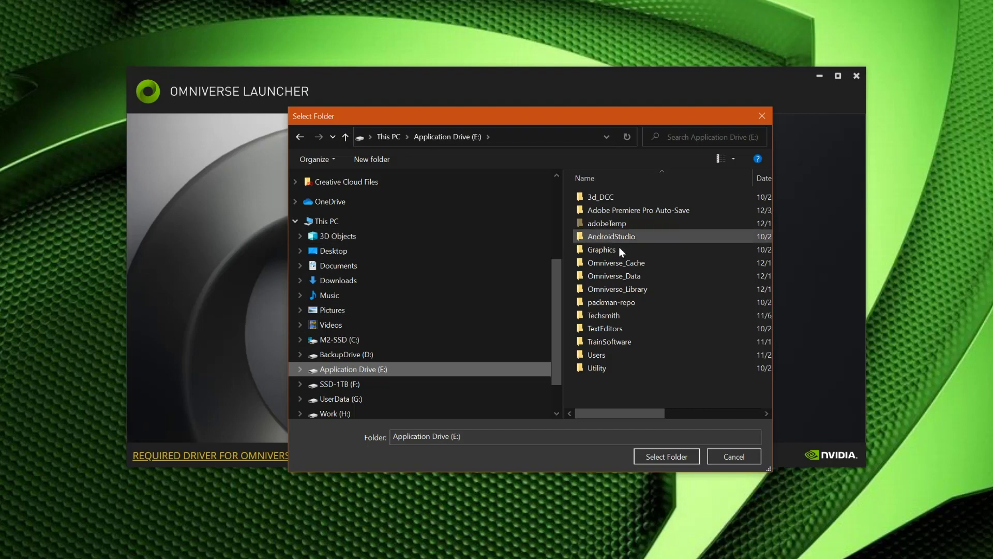
{"action": "left_click", "coordinate": [625, 290]}
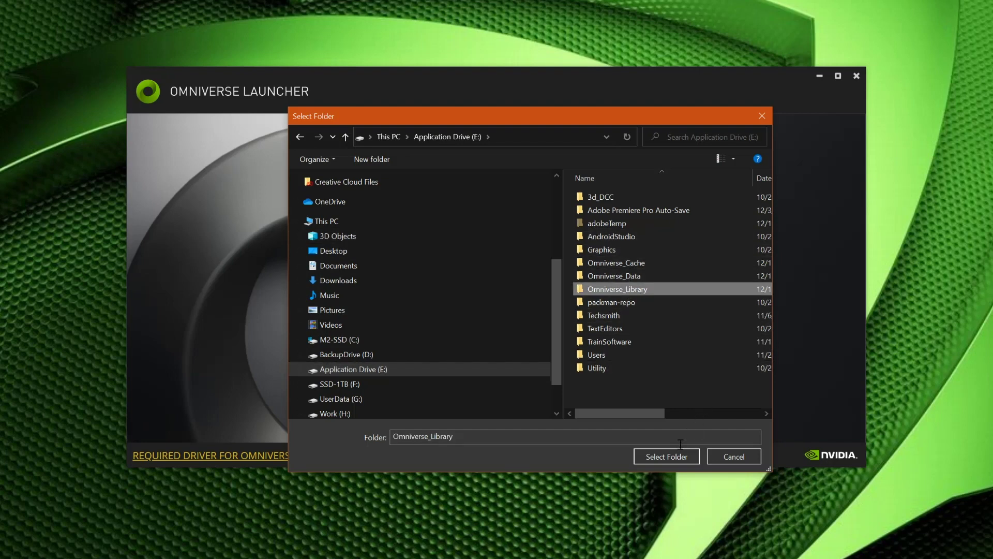
{"action": "left_click", "coordinate": [666, 456]}
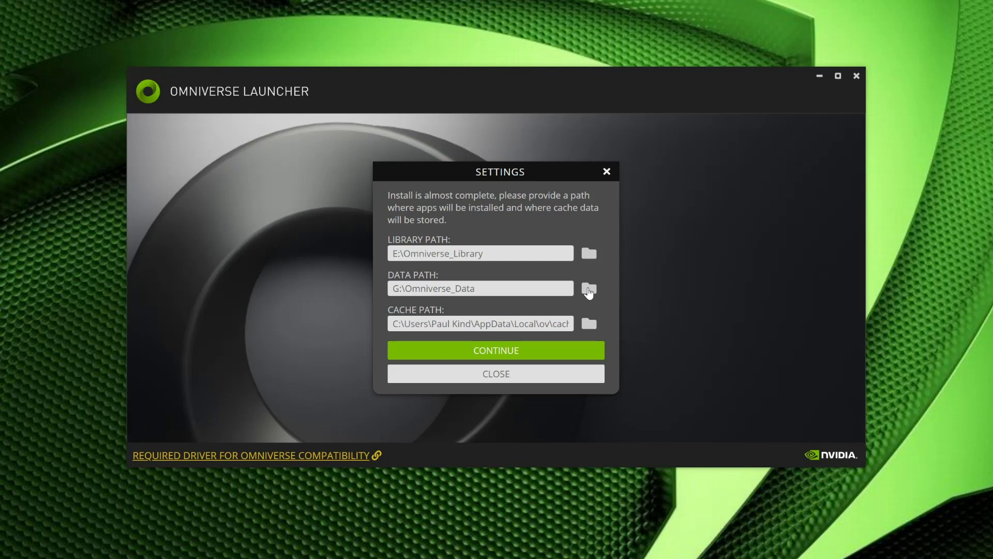
{"action": "left_click", "coordinate": [588, 290]}
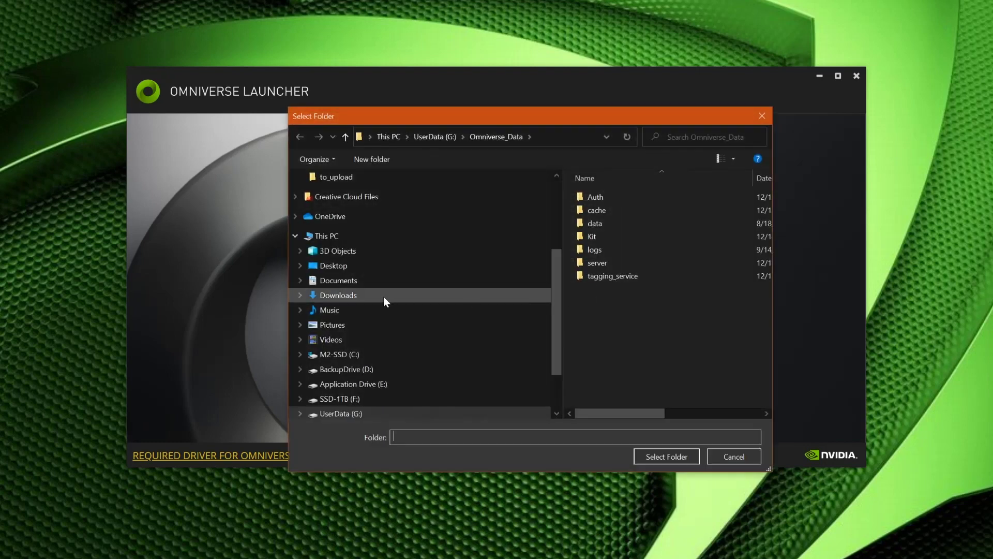
Step: Set the data path to E:\Omniverse_Data, then start choosing a new cache folder
{"action": "scroll", "coordinate": [384, 296], "scroll_direction": "down", "scroll_amount": 2}
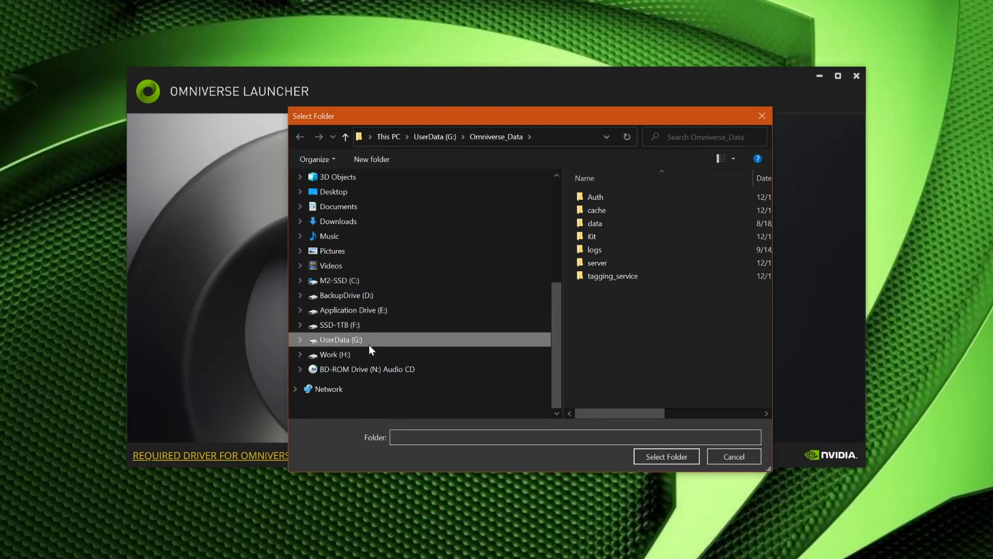
{"action": "left_click", "coordinate": [331, 310]}
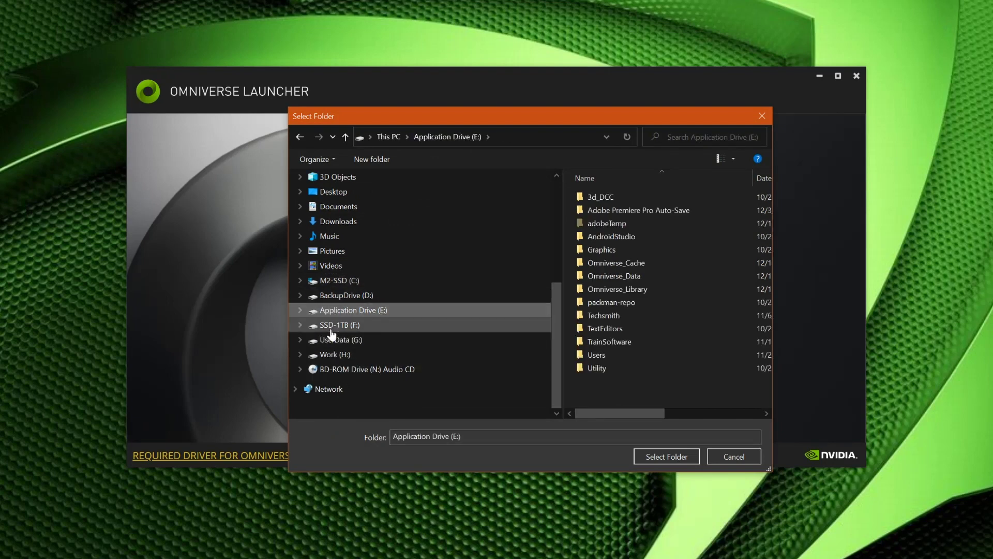
{"action": "left_click", "coordinate": [616, 275]}
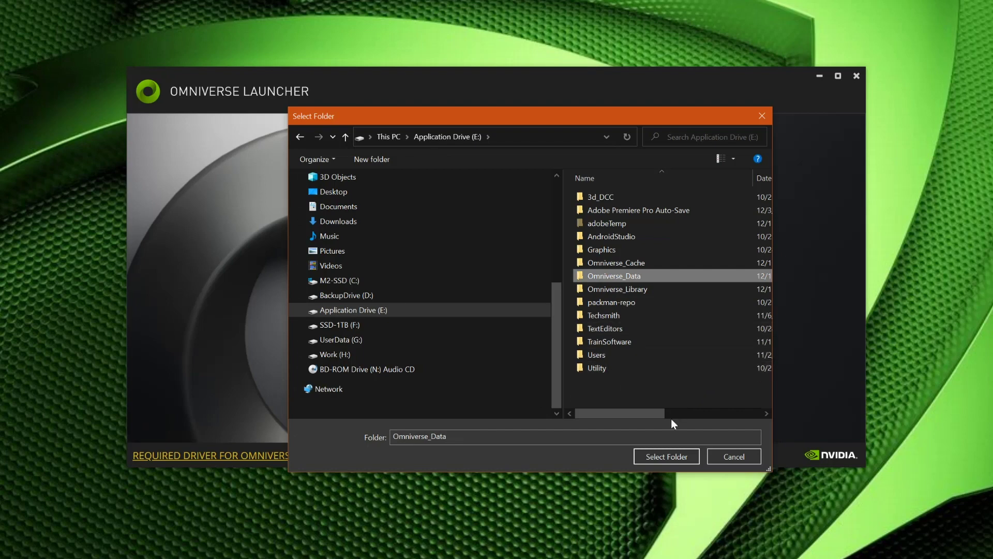
{"action": "left_click", "coordinate": [662, 457]}
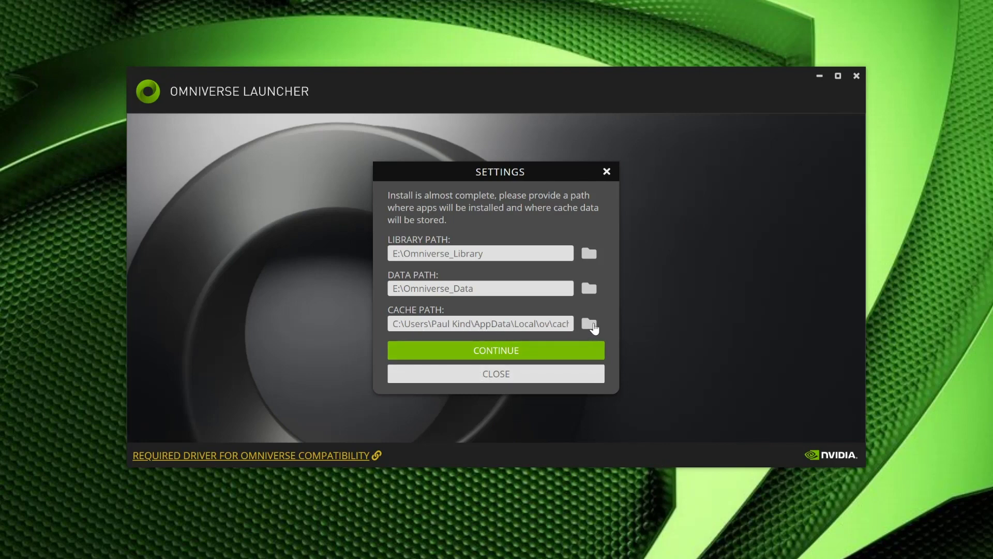
{"action": "left_click", "coordinate": [590, 324]}
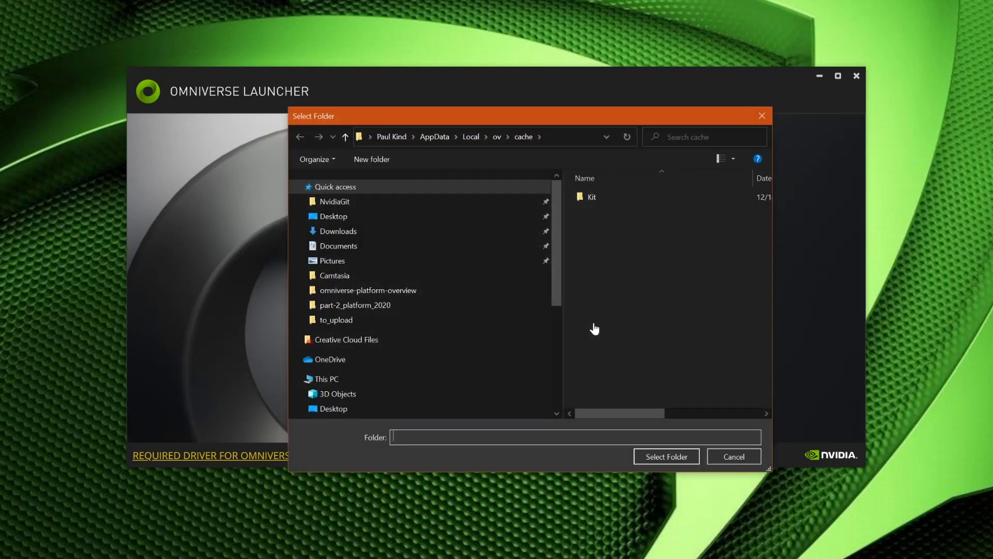
Step: Set the cache path to E:\Omniverse_Cache and confirm the install path settings
{"action": "scroll", "coordinate": [418, 303], "scroll_direction": "down", "scroll_amount": 4}
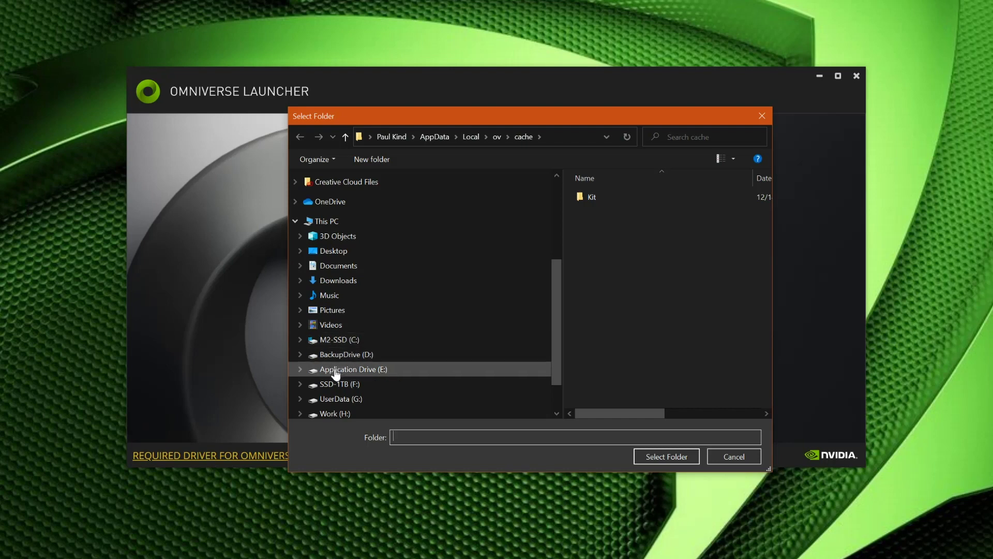
{"action": "left_click", "coordinate": [335, 370]}
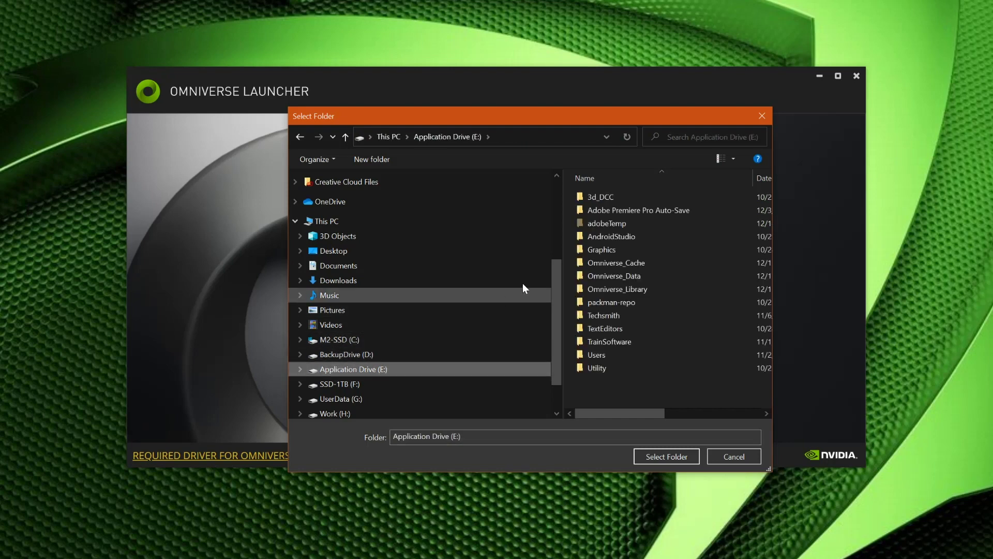
{"action": "left_click", "coordinate": [622, 261]}
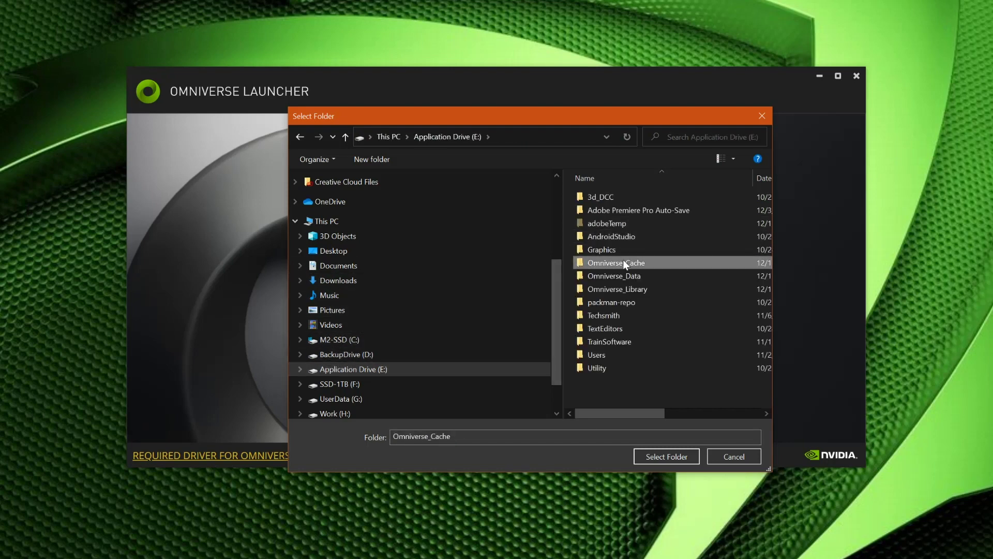
{"action": "left_click", "coordinate": [663, 455]}
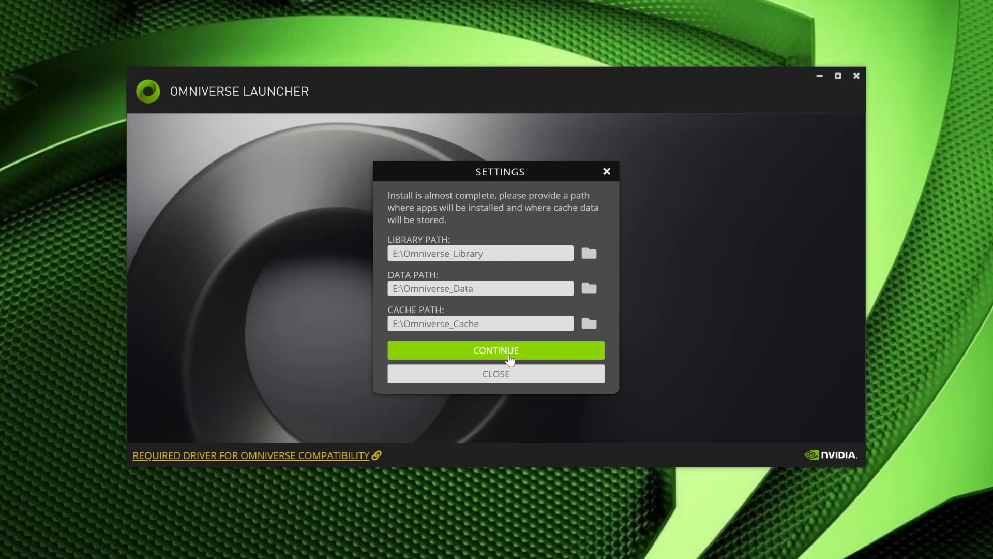
{"action": "left_click", "coordinate": [509, 357]}
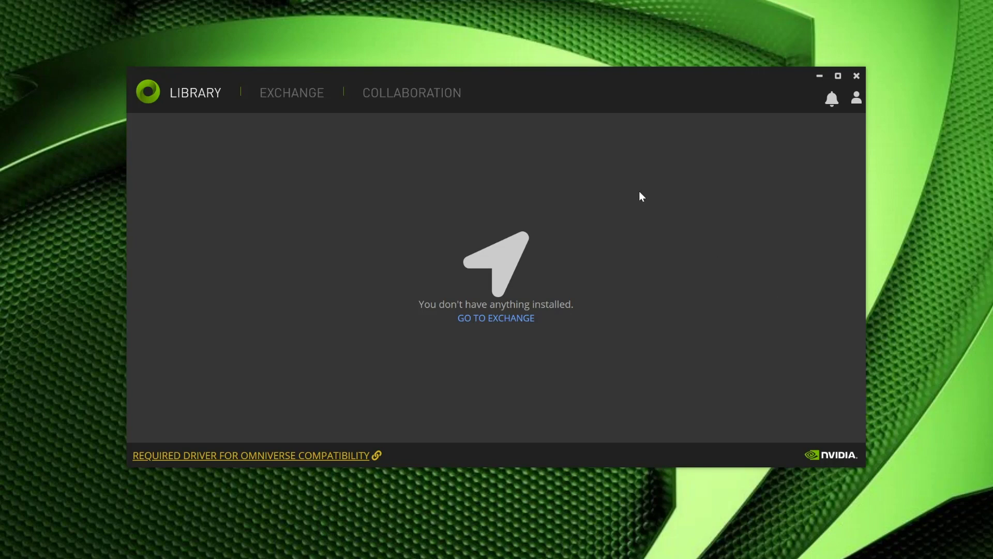
Step: Scroll the Exchange apps grid and open the Omniverse Drive details page
{"action": "left_click", "coordinate": [283, 98]}
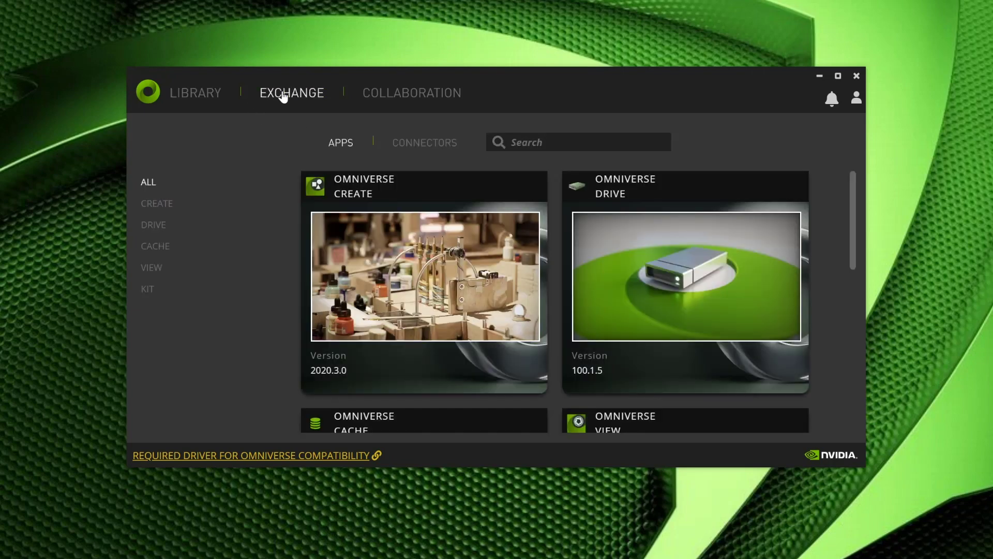
{"action": "left_click_drag", "start_coordinate": [855, 193], "coordinate": [853, 173]}
{"action": "left_click", "coordinate": [667, 231]}
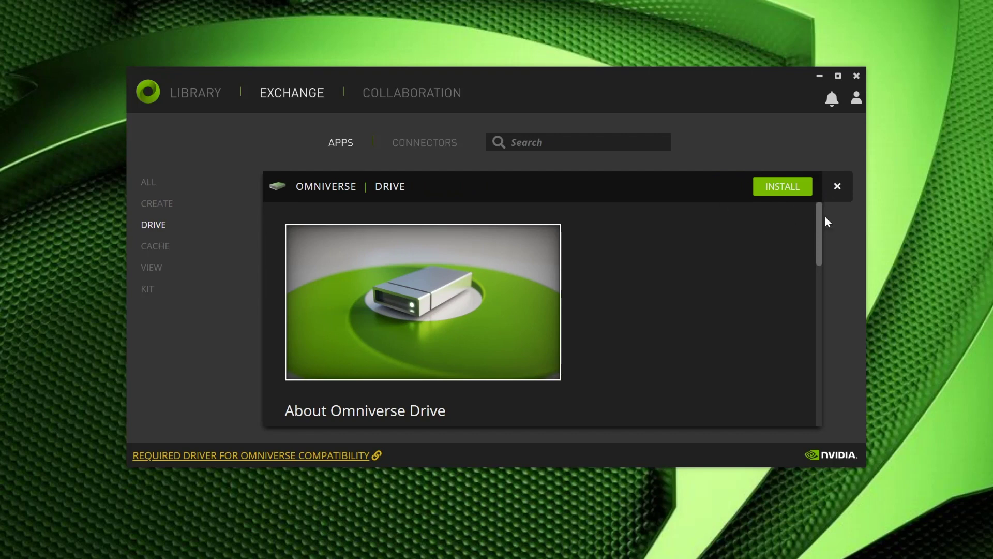
Step: Install Omniverse Drive and Omniverse Cache from the Exchange apps catalogue
{"action": "left_click", "coordinate": [782, 193]}
{"action": "left_click", "coordinate": [343, 144]}
{"action": "scroll", "coordinate": [483, 208], "scroll_direction": "down", "scroll_amount": 4}
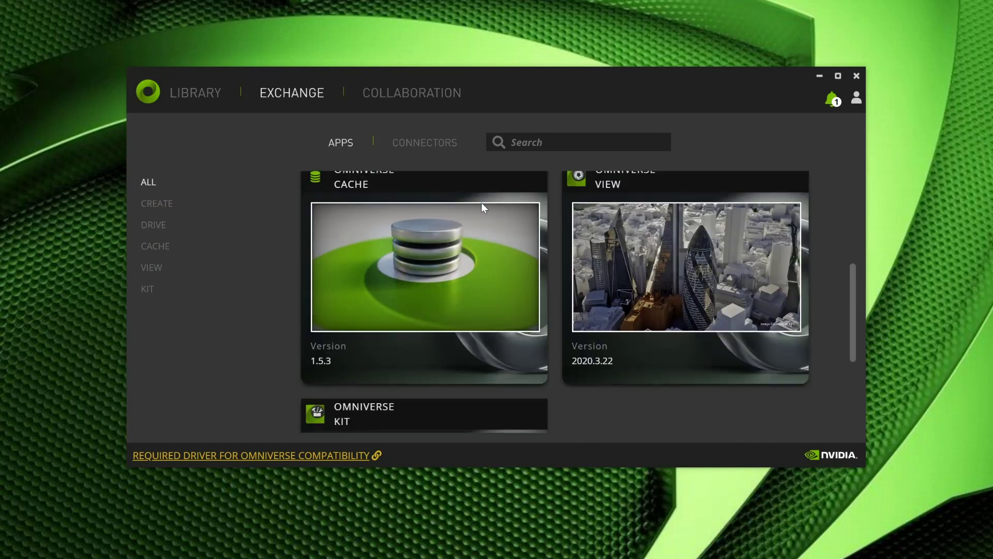
{"action": "scroll", "coordinate": [399, 314], "scroll_direction": "up", "scroll_amount": 1}
{"action": "left_click", "coordinate": [399, 315]}
{"action": "left_click", "coordinate": [798, 186]}
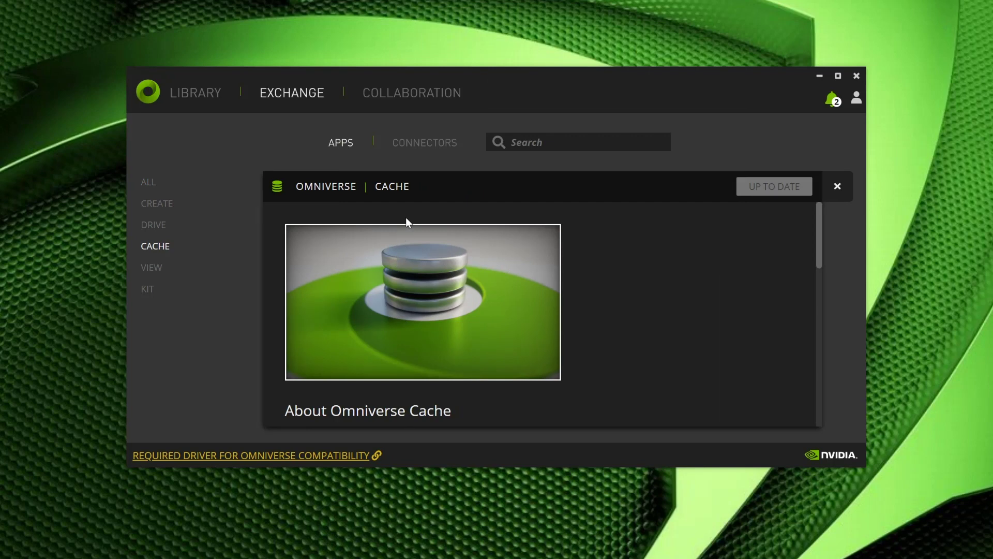
Step: Resume the paused Omniverse Create 2020.3.0 download from the downloads list
{"action": "left_click", "coordinate": [341, 147]}
{"action": "scroll", "coordinate": [570, 237], "scroll_direction": "down", "scroll_amount": 2}
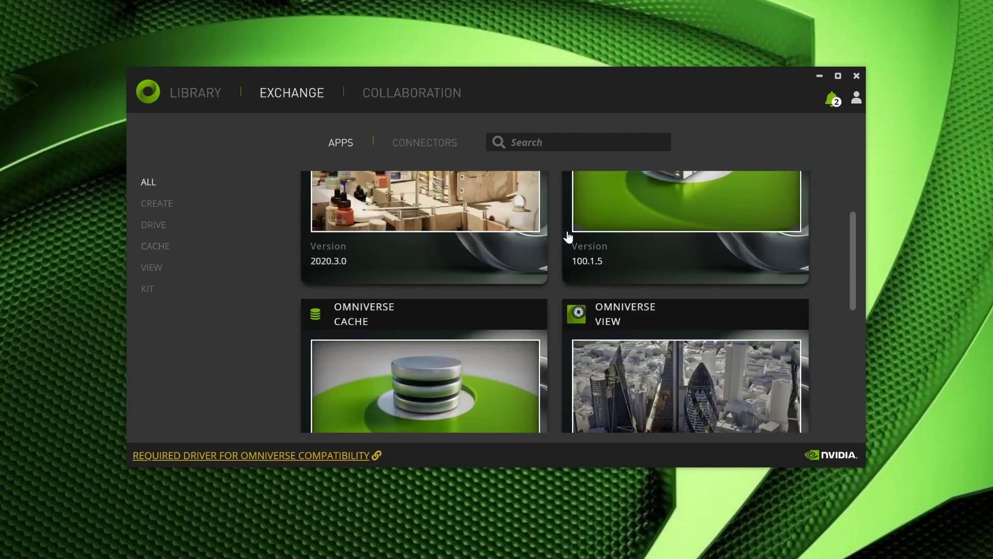
{"action": "scroll", "coordinate": [569, 237], "scroll_direction": "up", "scroll_amount": 2}
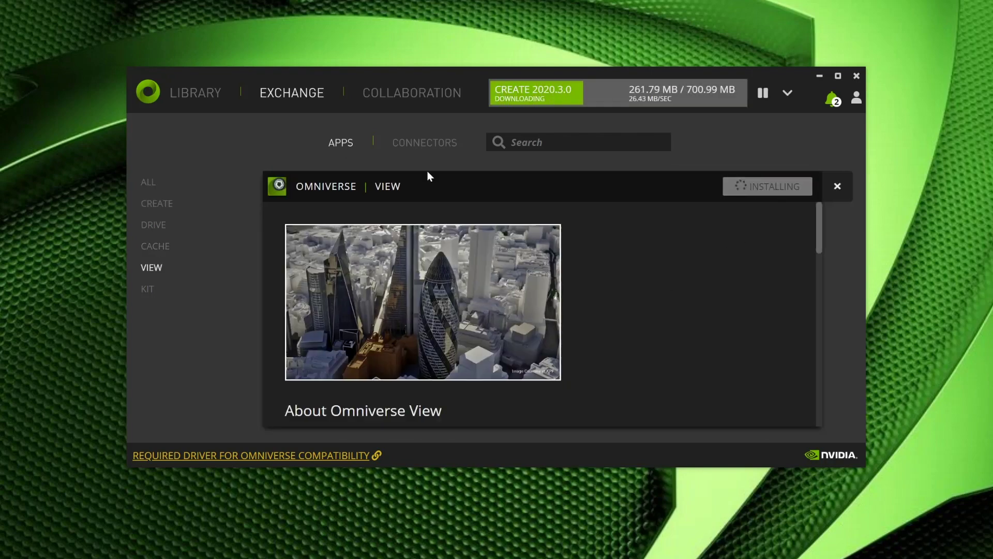
{"action": "left_click", "coordinate": [787, 93]}
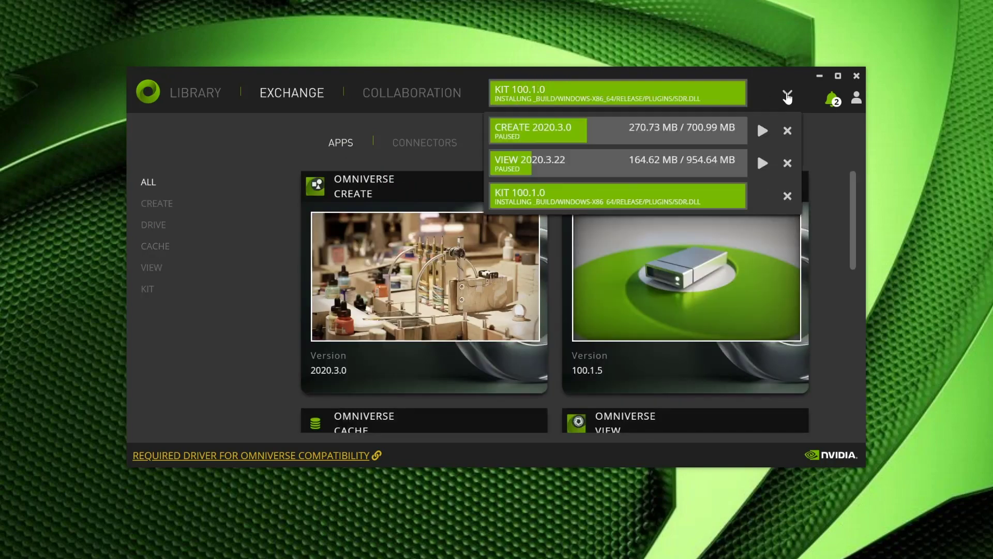
{"action": "left_click", "coordinate": [761, 131]}
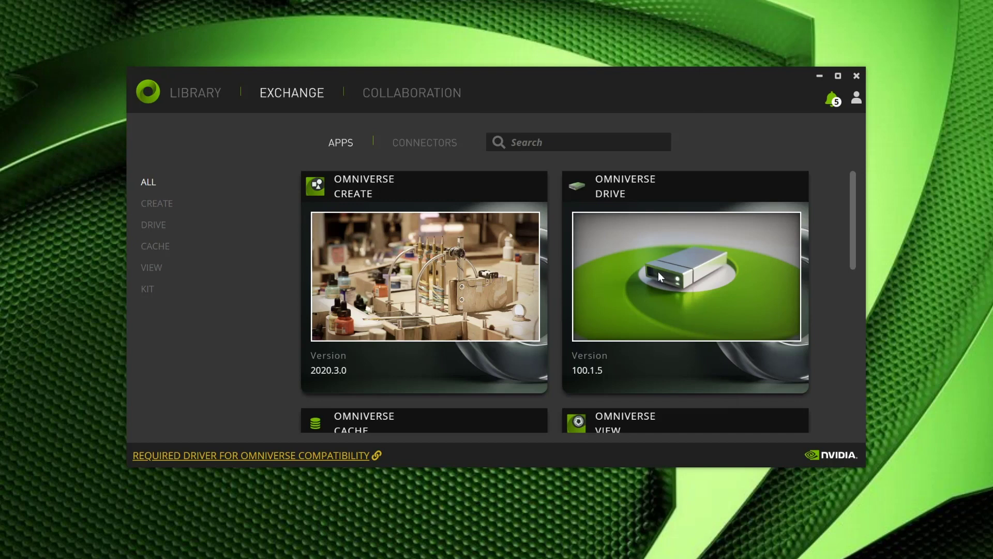
{"action": "left_click", "coordinate": [423, 148]}
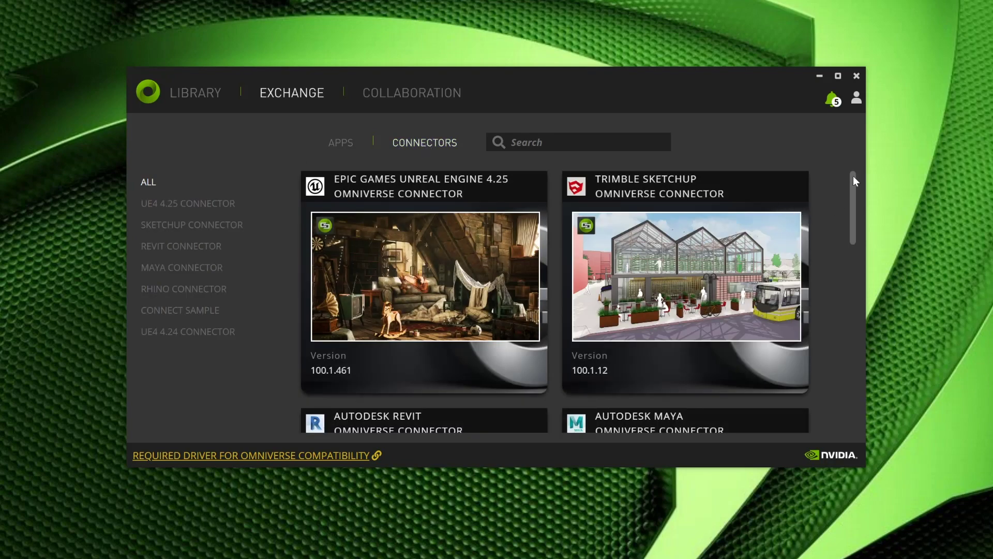
Step: Install the Autodesk Maya and Unreal Engine 4.25 connectors from the Connectors grid
{"action": "left_click_drag", "start_coordinate": [853, 176], "coordinate": [864, 238]}
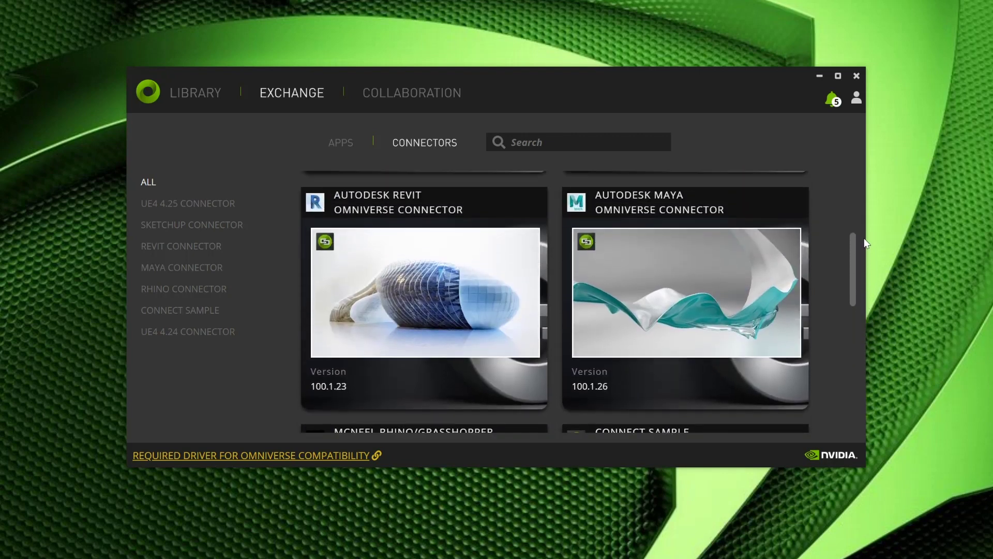
{"action": "left_click", "coordinate": [704, 243]}
{"action": "left_click", "coordinate": [781, 188]}
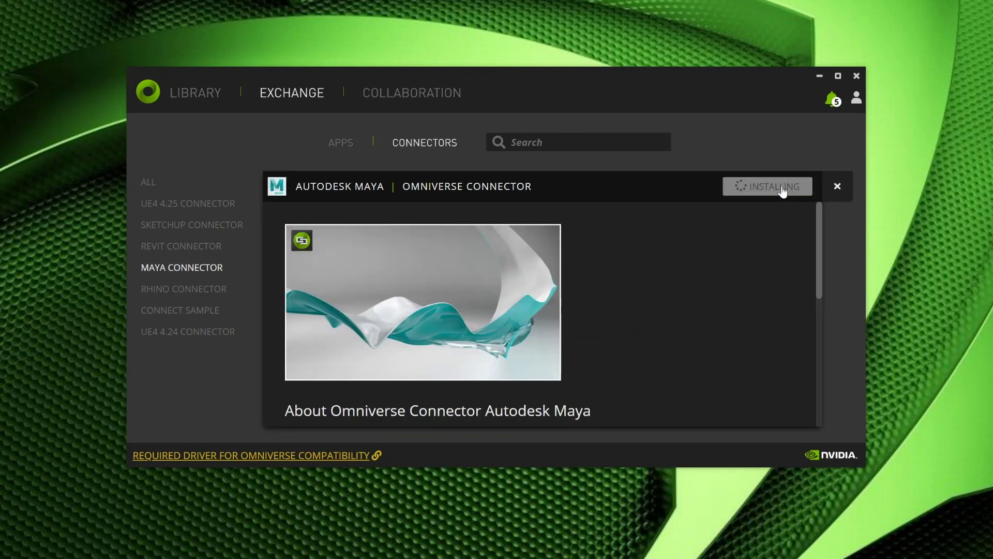
{"action": "left_click", "coordinate": [427, 146]}
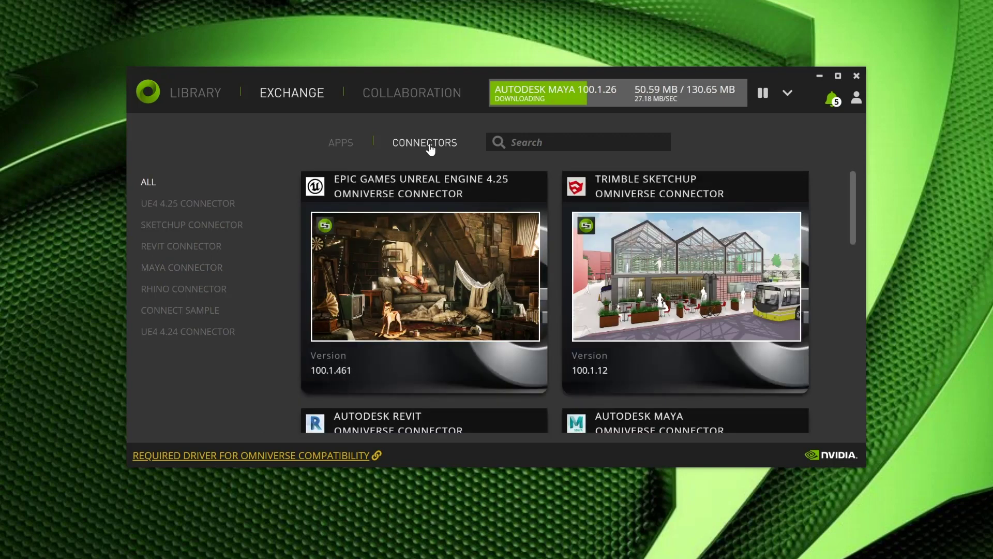
{"action": "left_click", "coordinate": [423, 231]}
{"action": "left_click", "coordinate": [773, 189]}
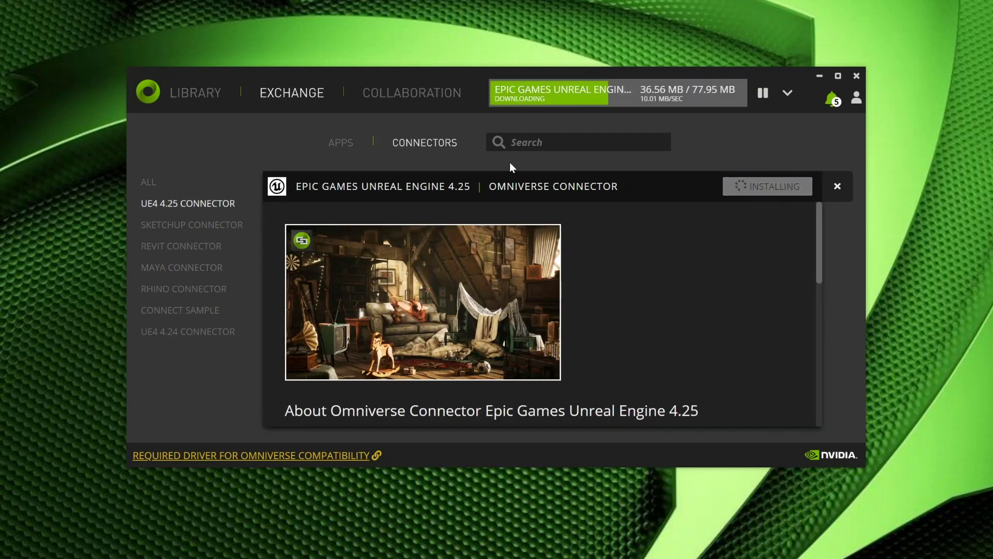
{"action": "left_click", "coordinate": [438, 145]}
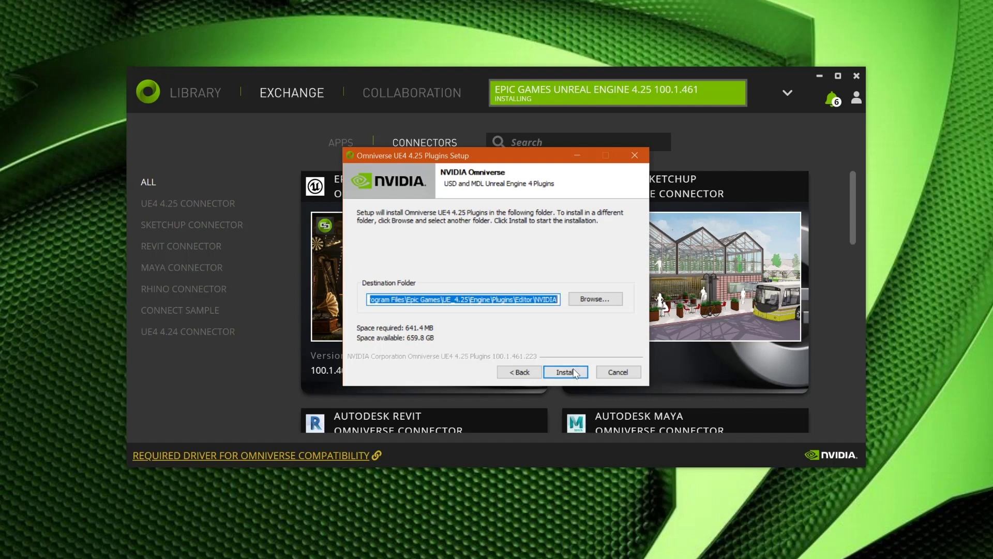
Step: Install the UE4 4.25 plugins into the default destination folder and close the setup
{"action": "left_click", "coordinate": [574, 372]}
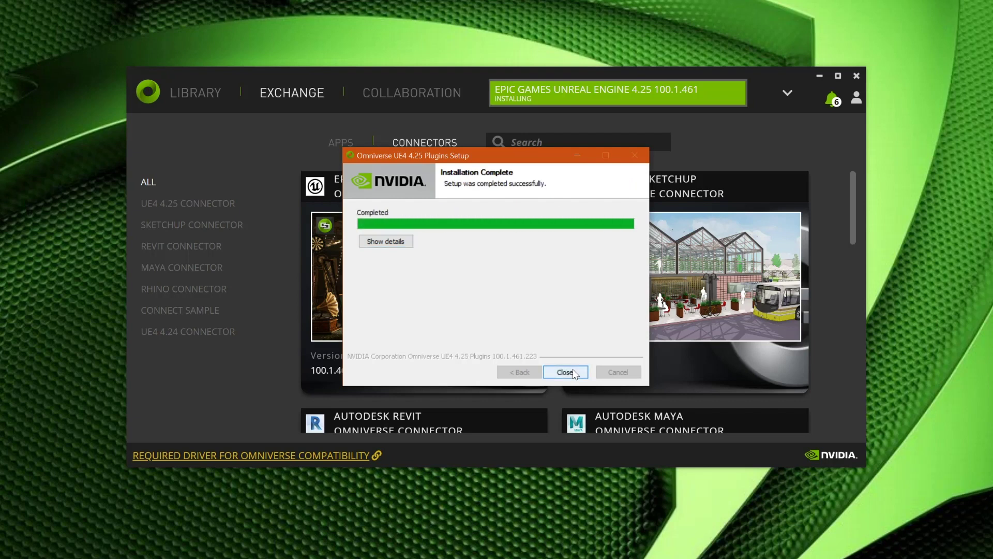
{"action": "left_click", "coordinate": [565, 371]}
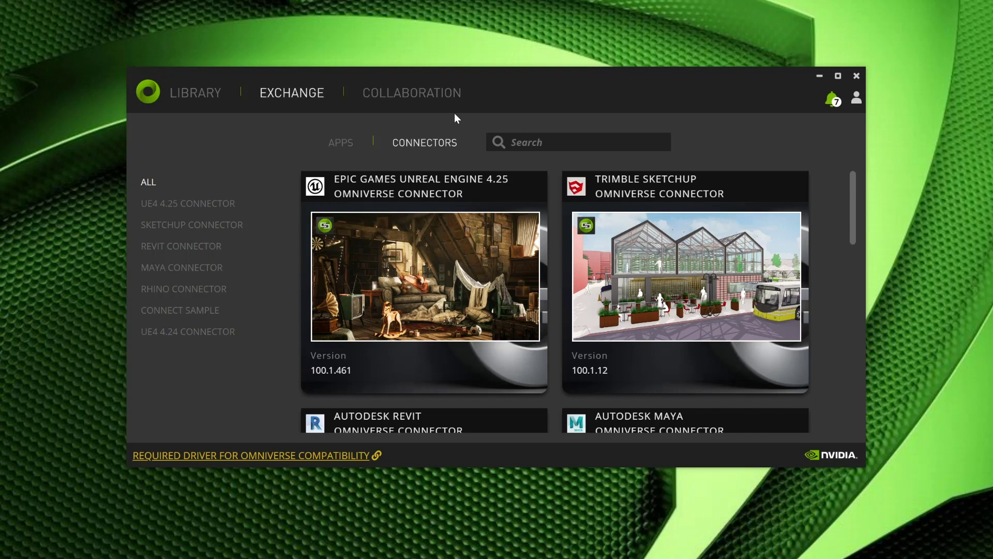
{"action": "left_click", "coordinate": [405, 97]}
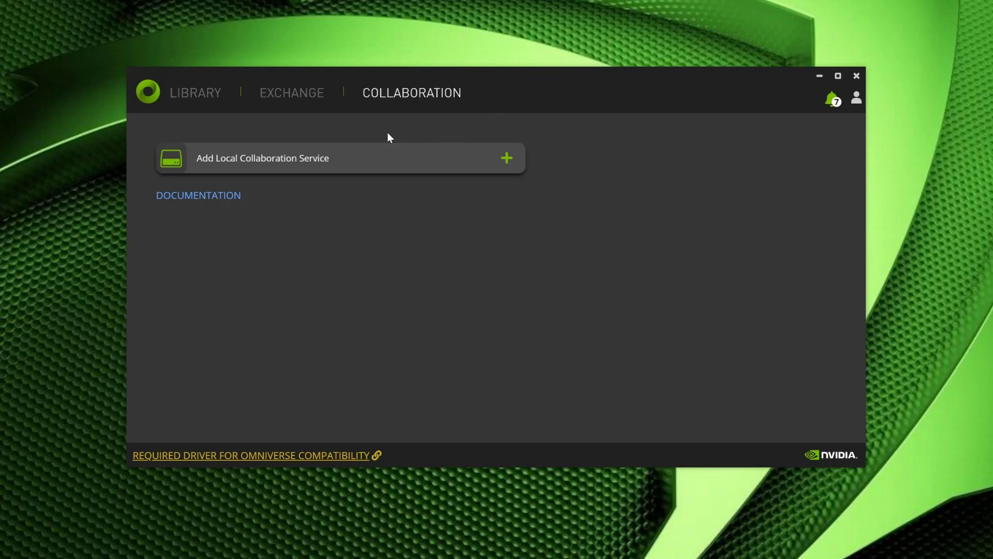
Step: Open the Add Service dialog for a Localhost collaboration service using E:\Omniverse_Data
{"action": "left_click", "coordinate": [281, 166]}
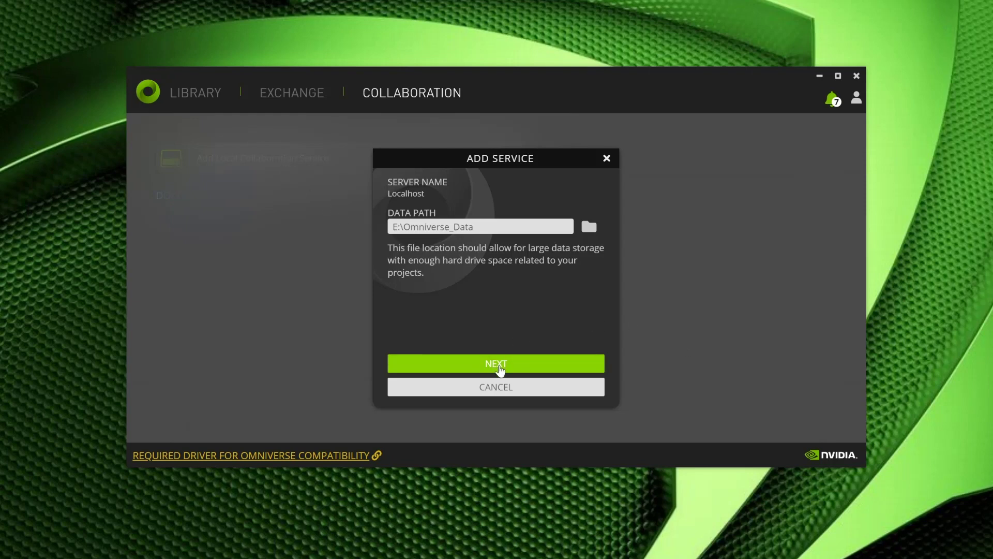
Step: Accept the server name and data path, then enter the admin user name and password twice
{"action": "left_click", "coordinate": [499, 363]}
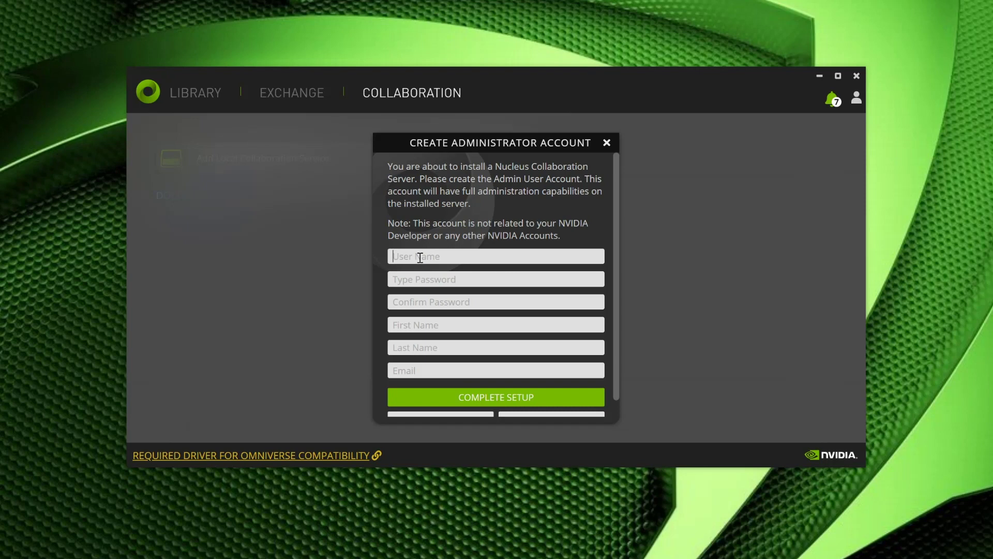
{"action": "key", "text": "Tab"}
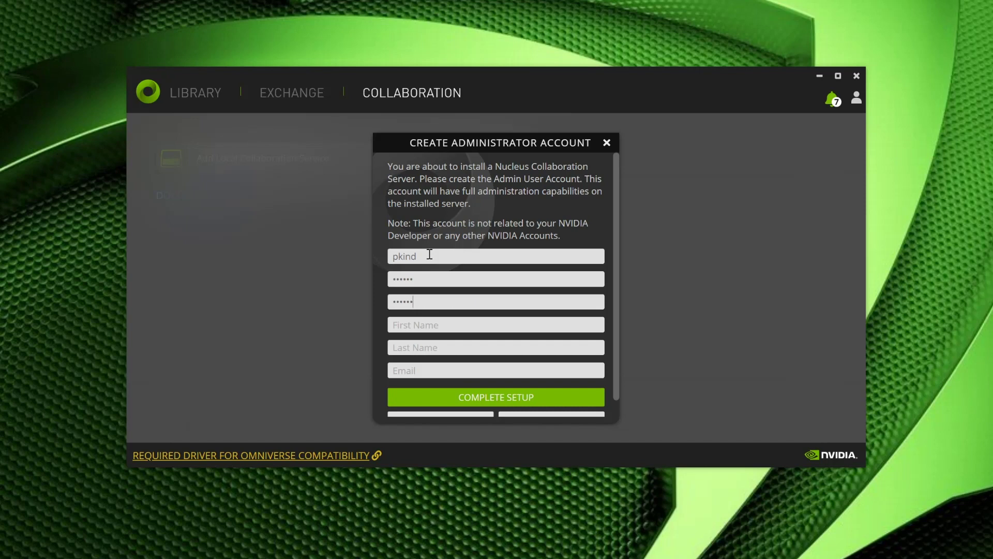
{"action": "key", "text": "Tab"}
Step: Fill in the admin's first name, last name and e-mail, and complete the server setup
{"action": "key", "text": "BackSpace"}
{"action": "key", "text": "BackSpace"}
{"action": "key", "text": "BackSpace"}
{"action": "key", "text": "Tab"}
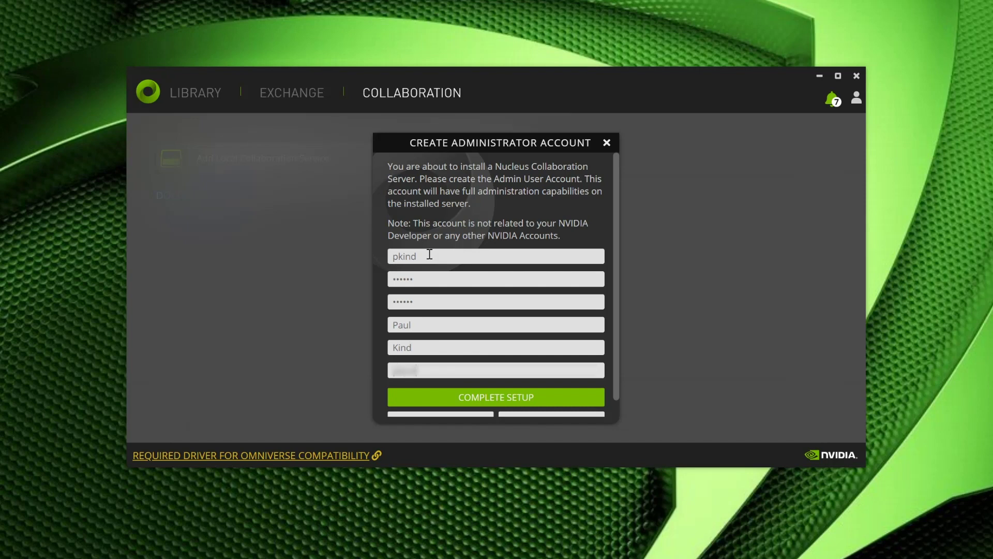
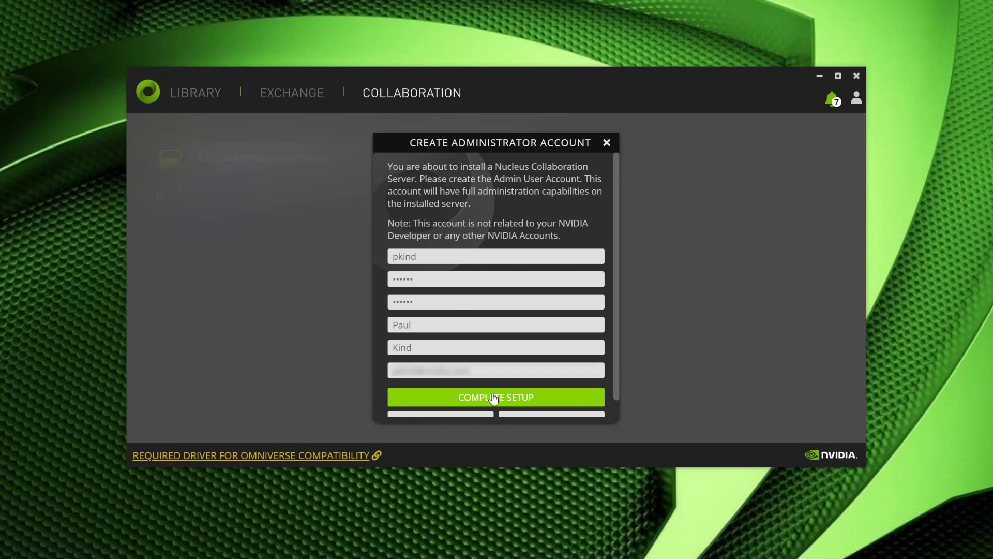
{"action": "left_click", "coordinate": [494, 397]}
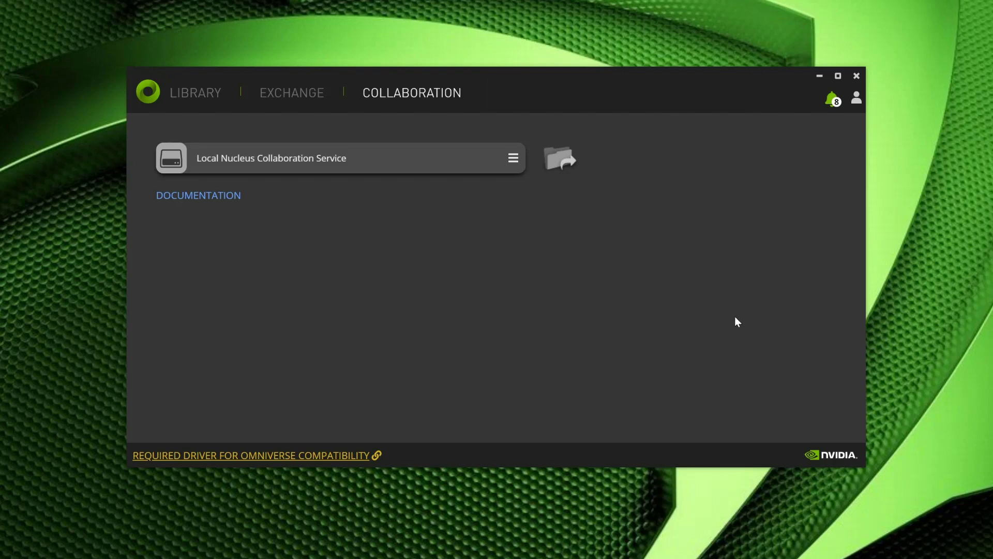
Step: Browse the Library's installed View, Kit, Cache and Connectors pages, returning to Create
{"action": "left_click", "coordinate": [187, 96]}
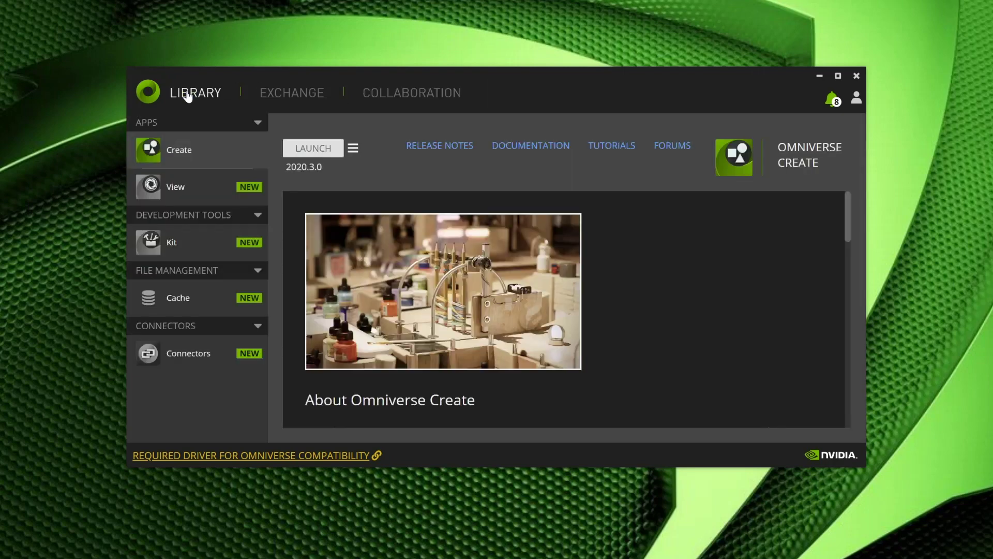
{"action": "left_click", "coordinate": [181, 185]}
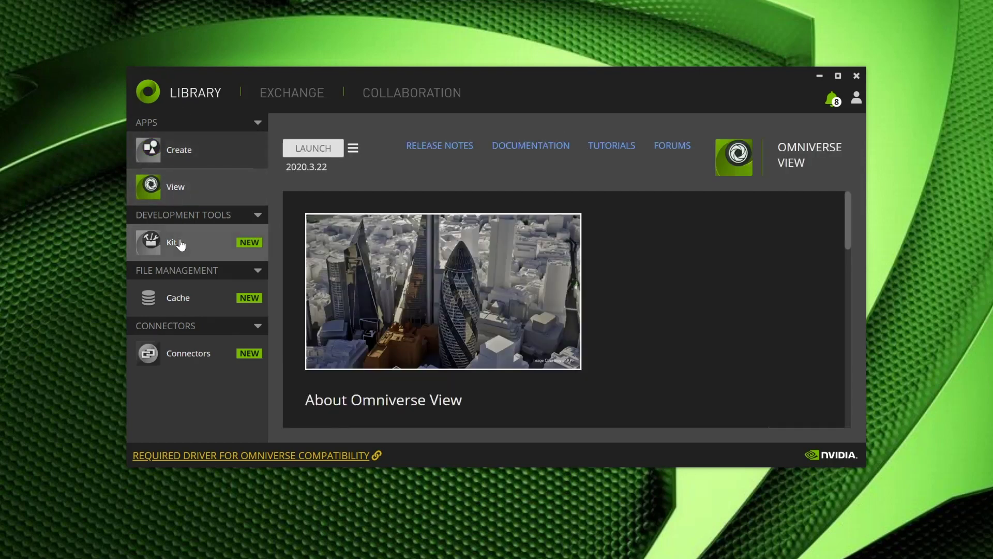
{"action": "left_click", "coordinate": [180, 244]}
{"action": "left_click", "coordinate": [173, 299]}
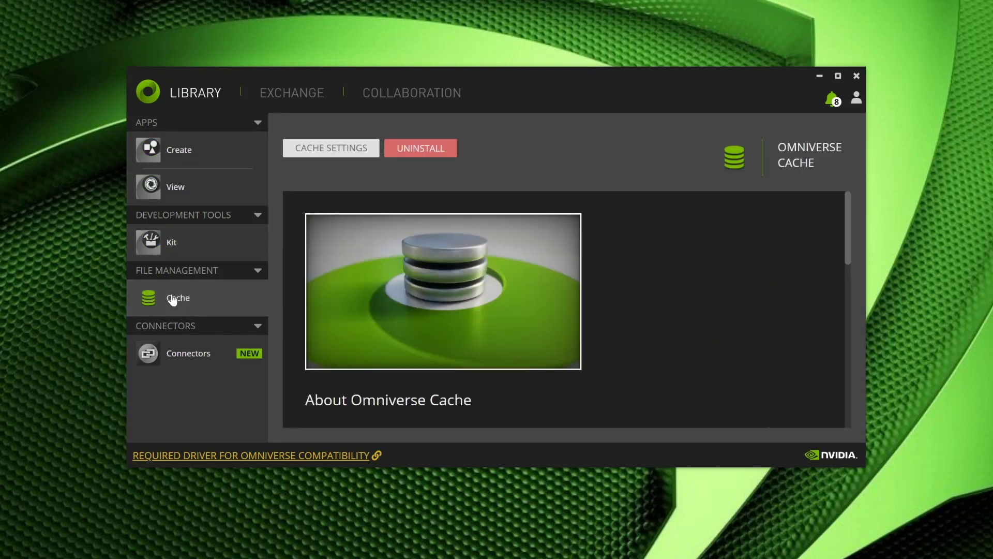
{"action": "left_click", "coordinate": [160, 349]}
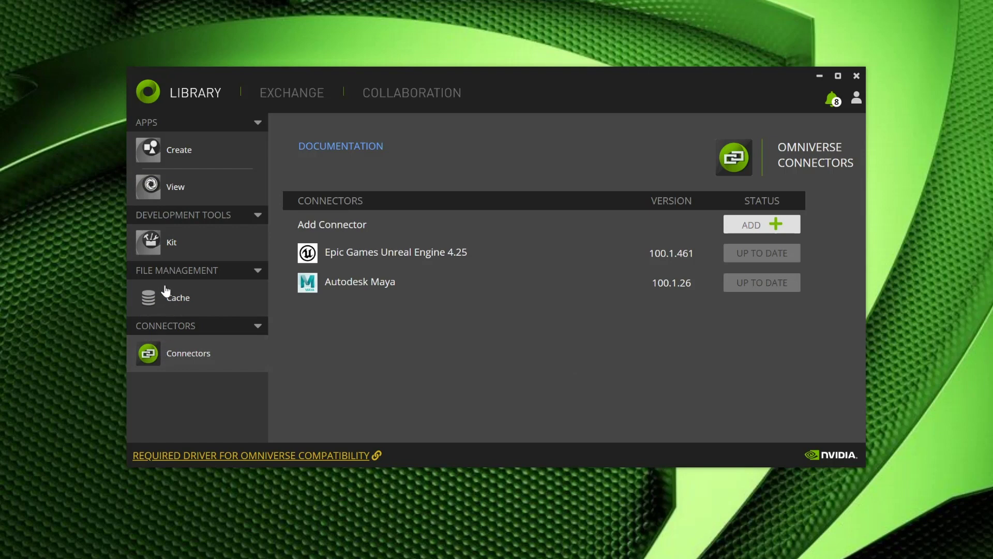
{"action": "left_click", "coordinate": [173, 155]}
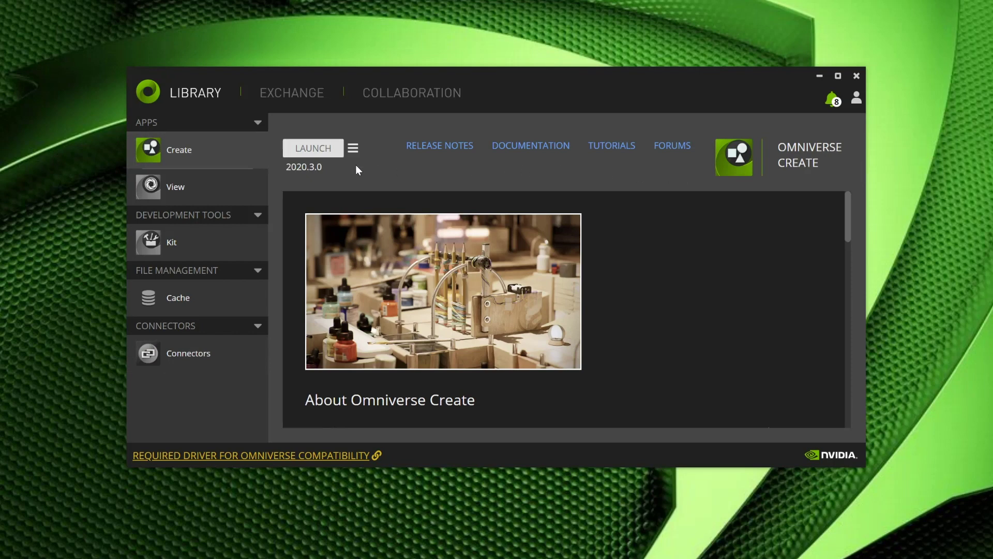
Step: Check the Omniverse Create app's settings and close them
{"action": "left_click", "coordinate": [353, 147]}
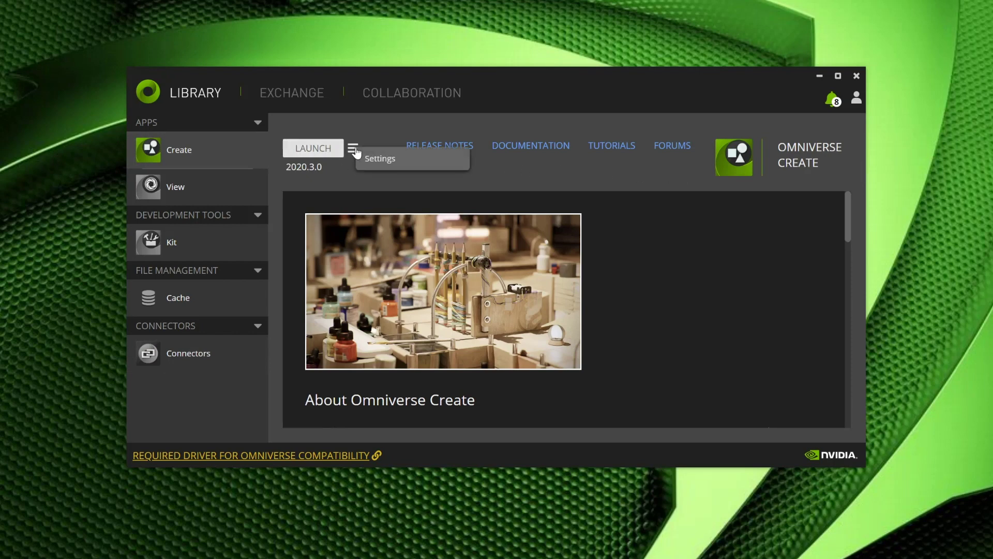
{"action": "left_click", "coordinate": [378, 161]}
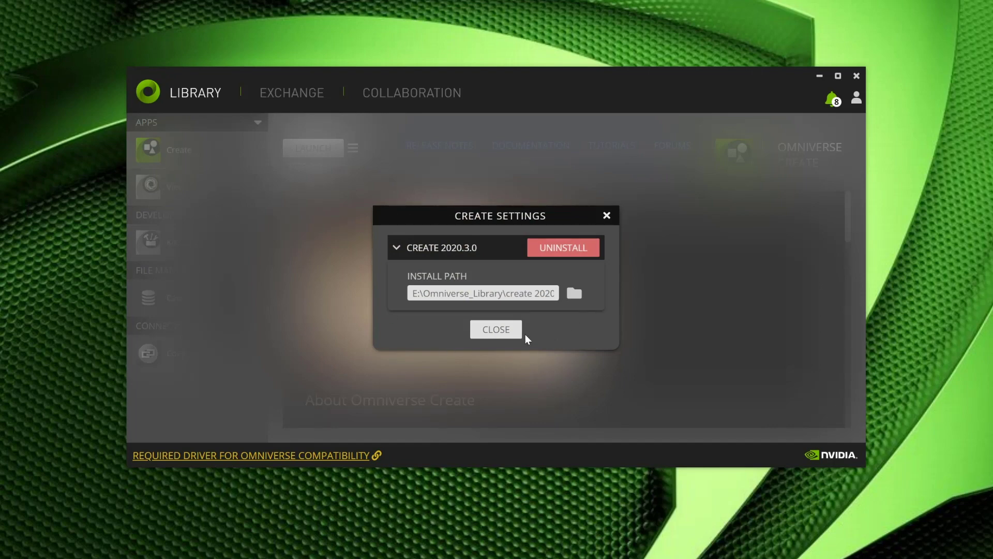
{"action": "left_click", "coordinate": [491, 332]}
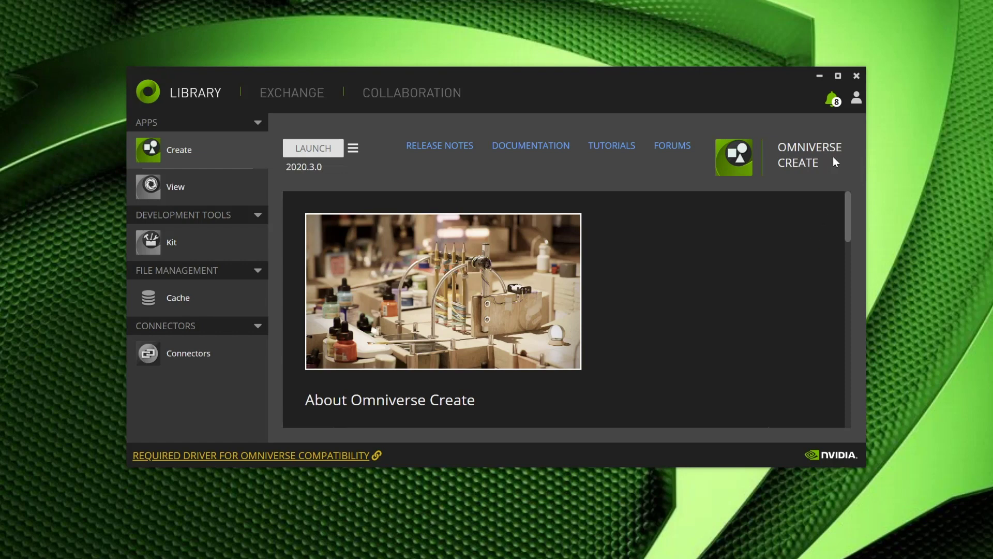
Step: Clear all notifications and view the library path E:\Omniverse_Library and data path E:\Omniverse_Data in Settings
{"action": "left_click", "coordinate": [832, 103]}
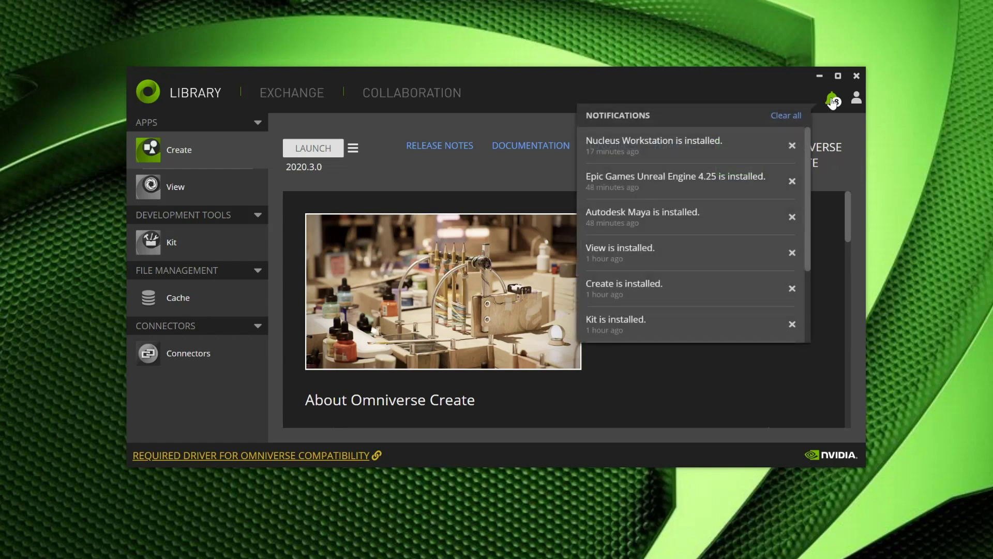
{"action": "left_click", "coordinate": [784, 117]}
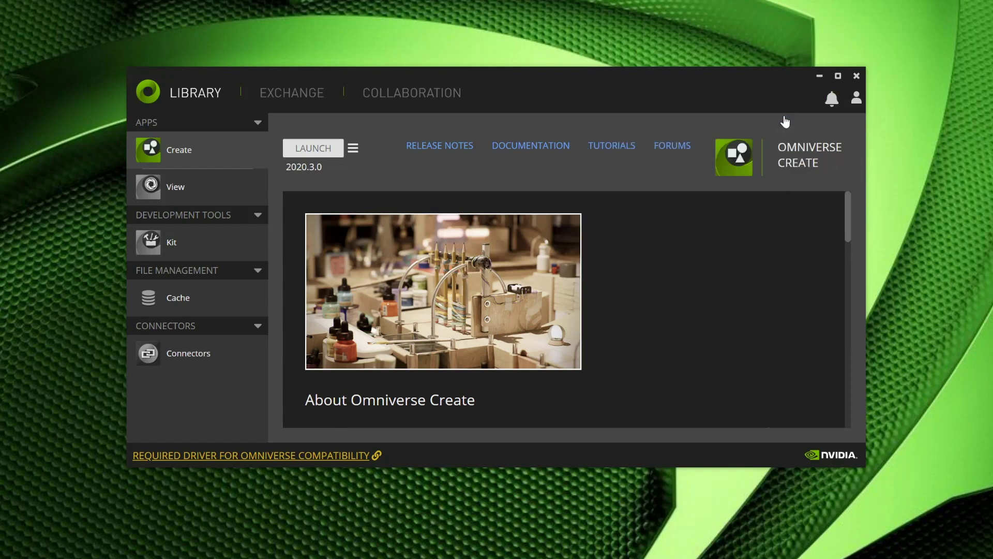
{"action": "left_click", "coordinate": [856, 98]}
{"action": "left_click", "coordinate": [760, 140]}
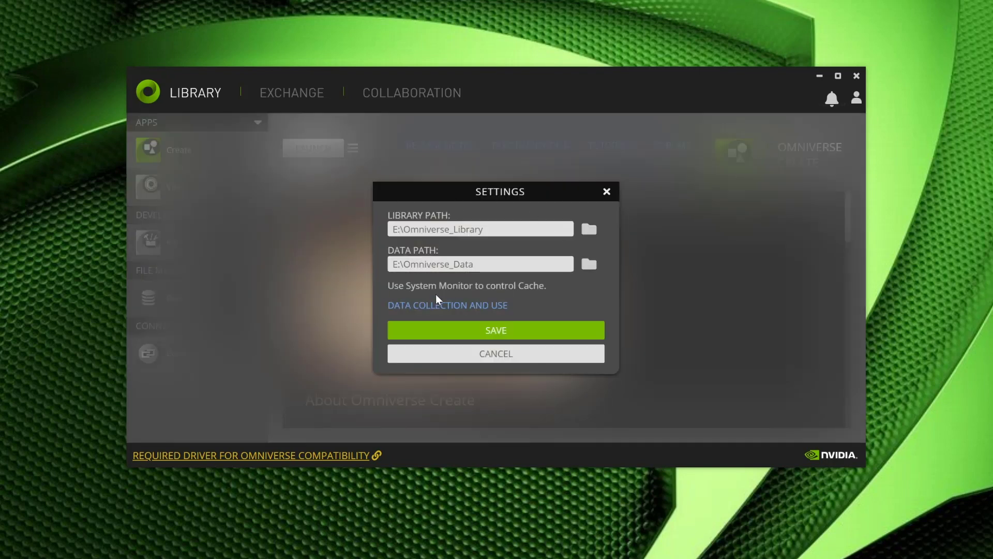
{"action": "left_click", "coordinate": [497, 354]}
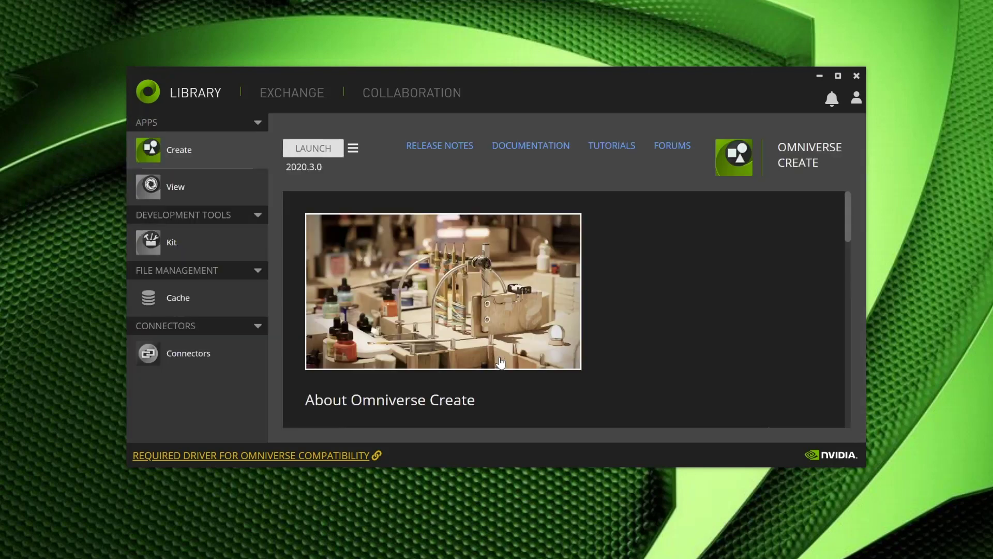